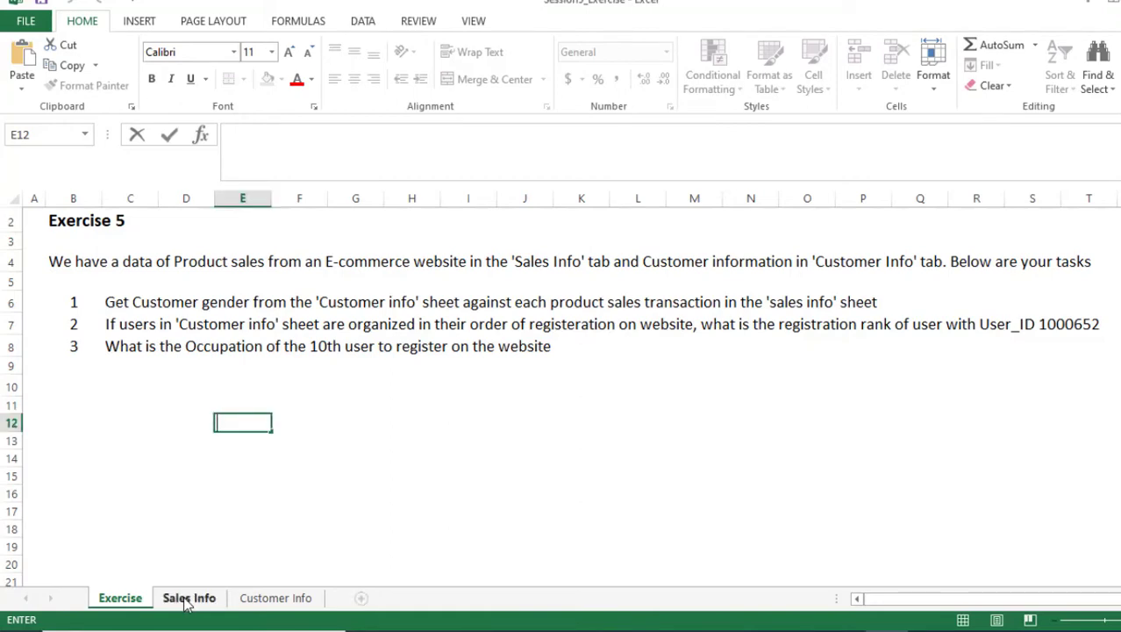
Step: On the Sales Info sheet, start a VLOOKUP formula in Gender cell D4 with User_ID cell B4 as the lookup value
left_click(187, 598)
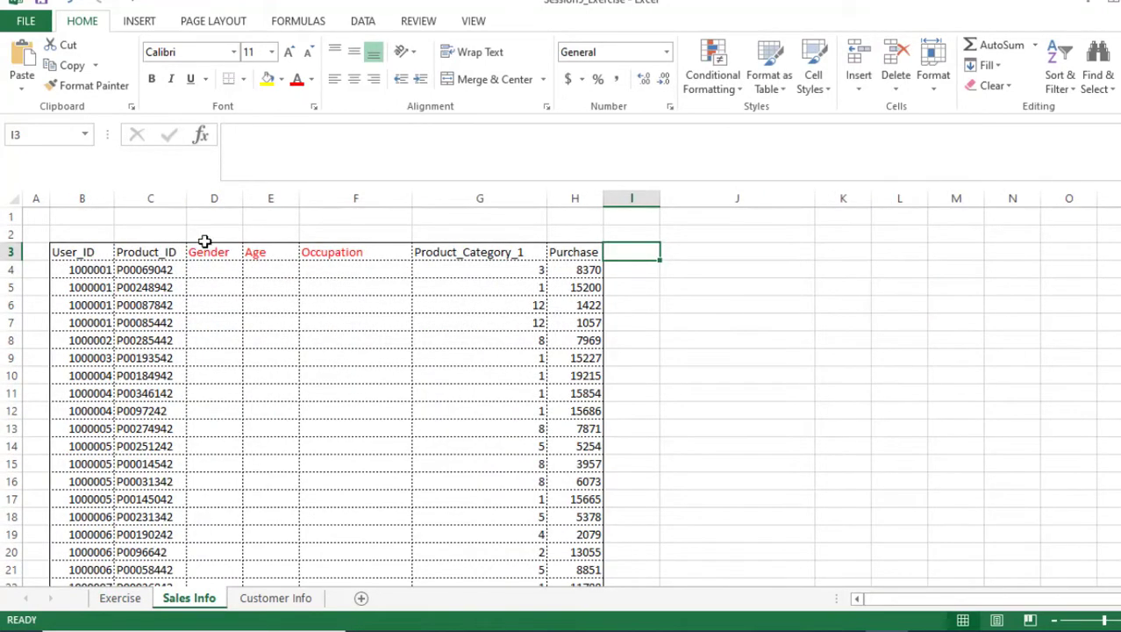
left_click(204, 272)
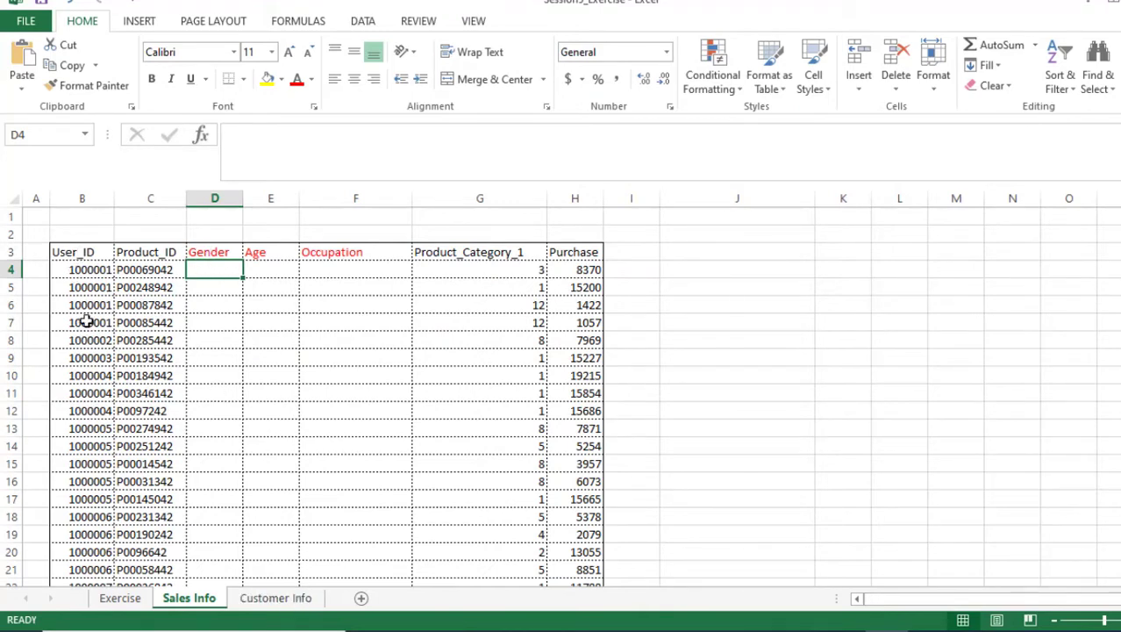
left_click(275, 600)
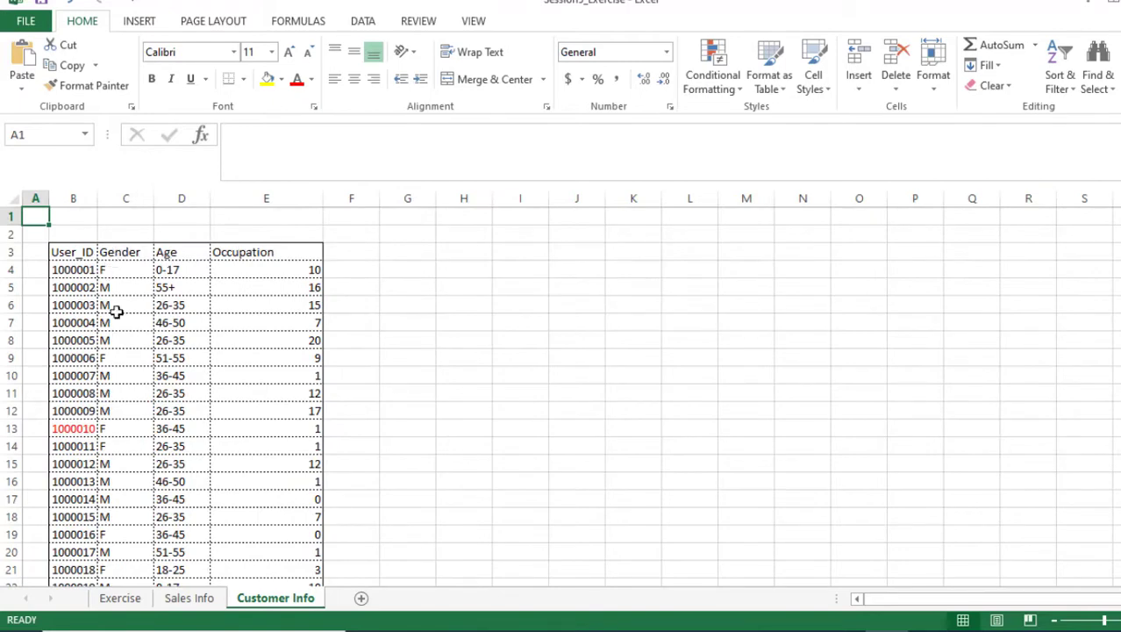
left_click(209, 601)
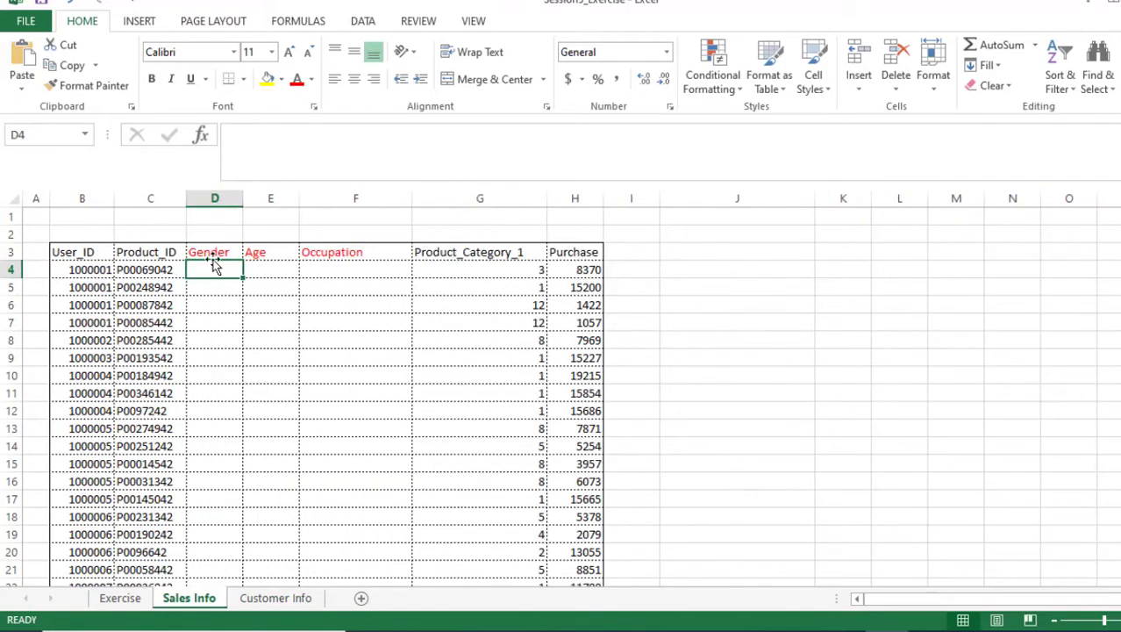
type("=")
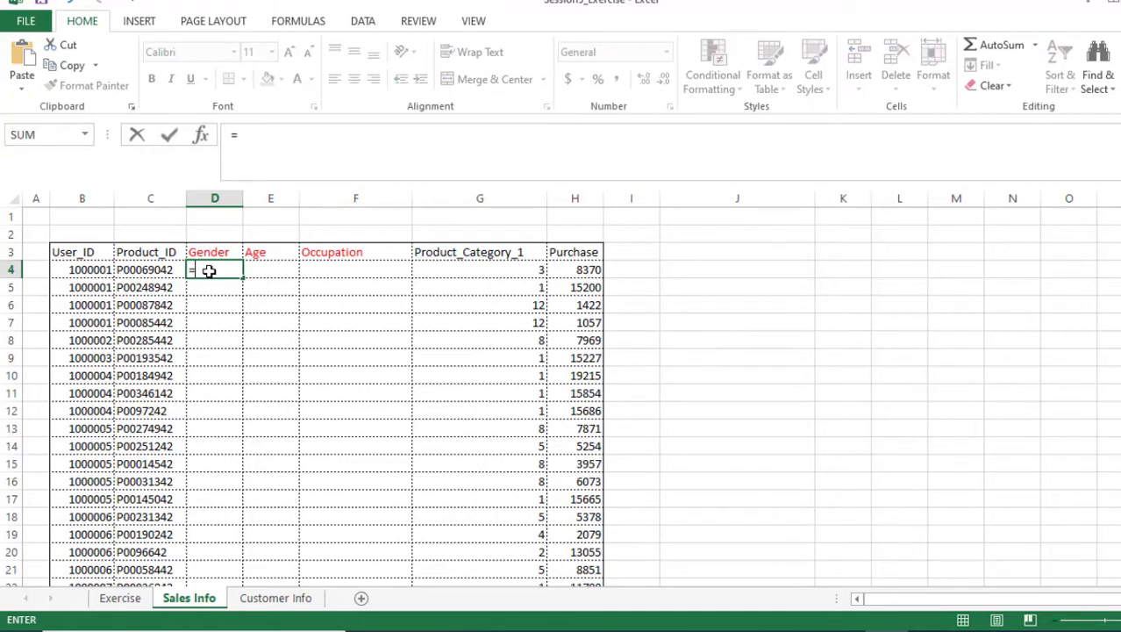
type("VLOOK")
double_click(227, 290)
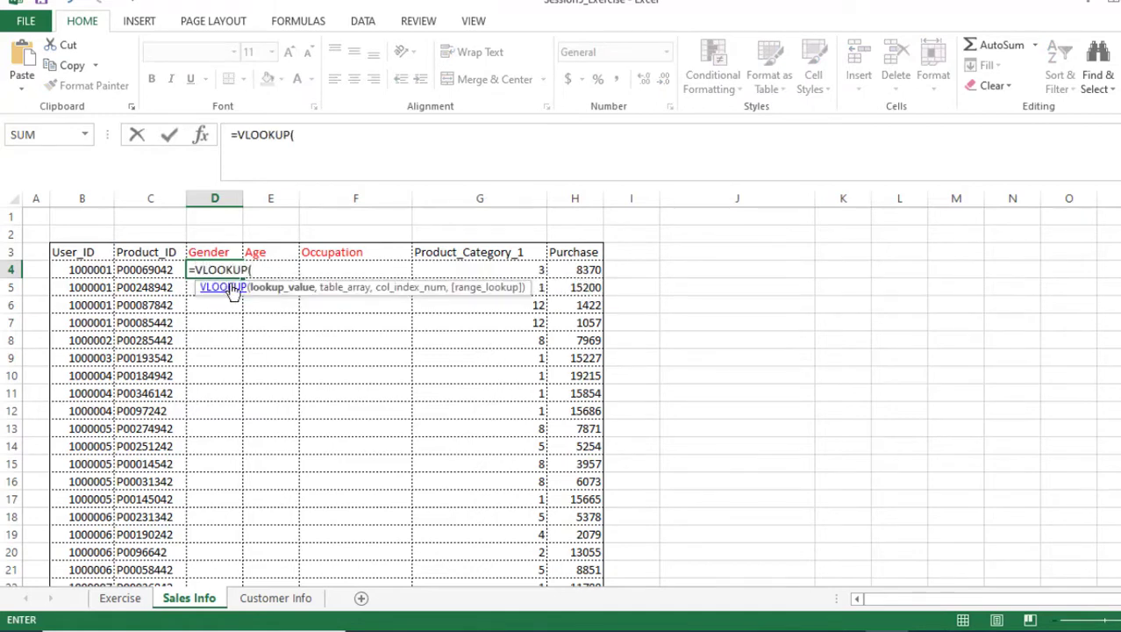
left_click(92, 270)
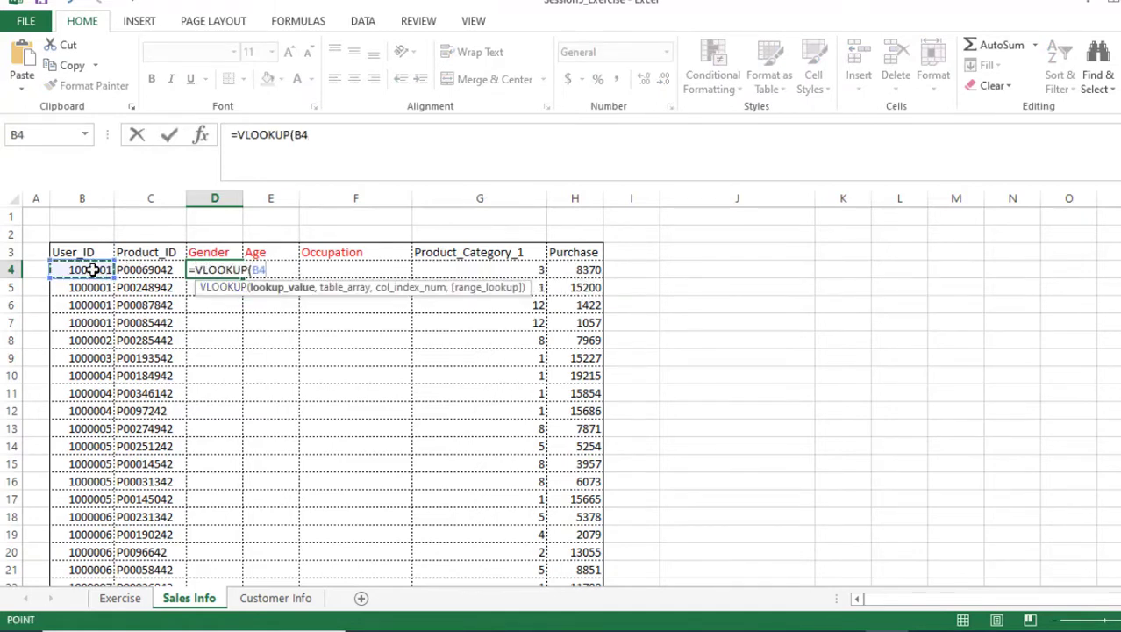
type(",")
Step: Complete the Gender lookup with the absolute Customer Info range $B$4:$E$904 as table array, column index 2 and exact match (FALSE)
left_click(275, 598)
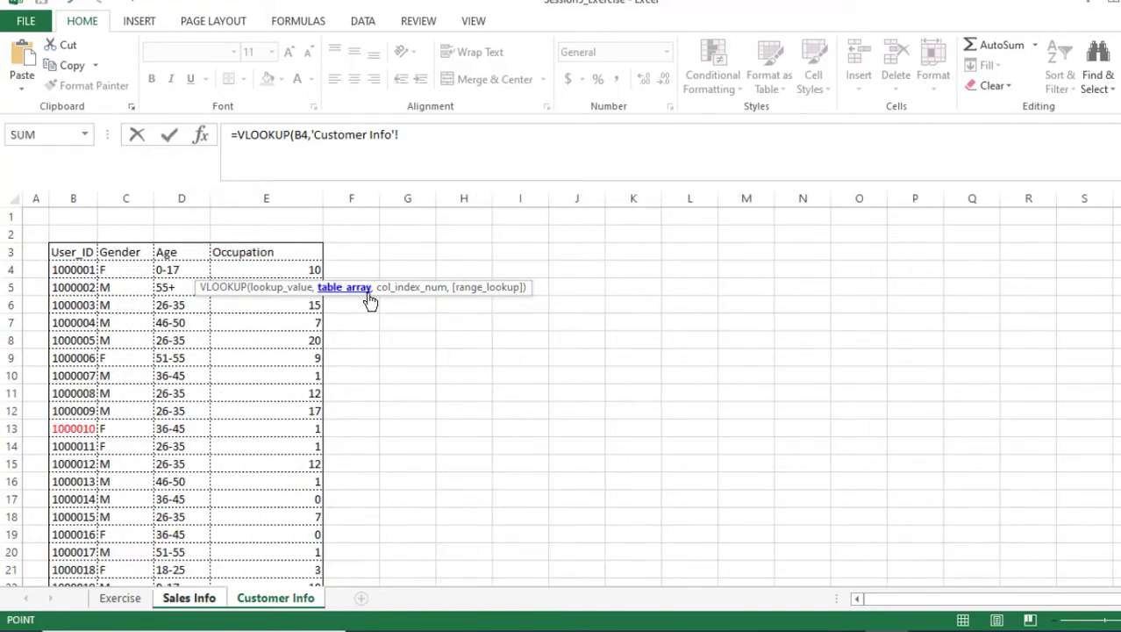
left_click_drag(77, 270, 288, 557)
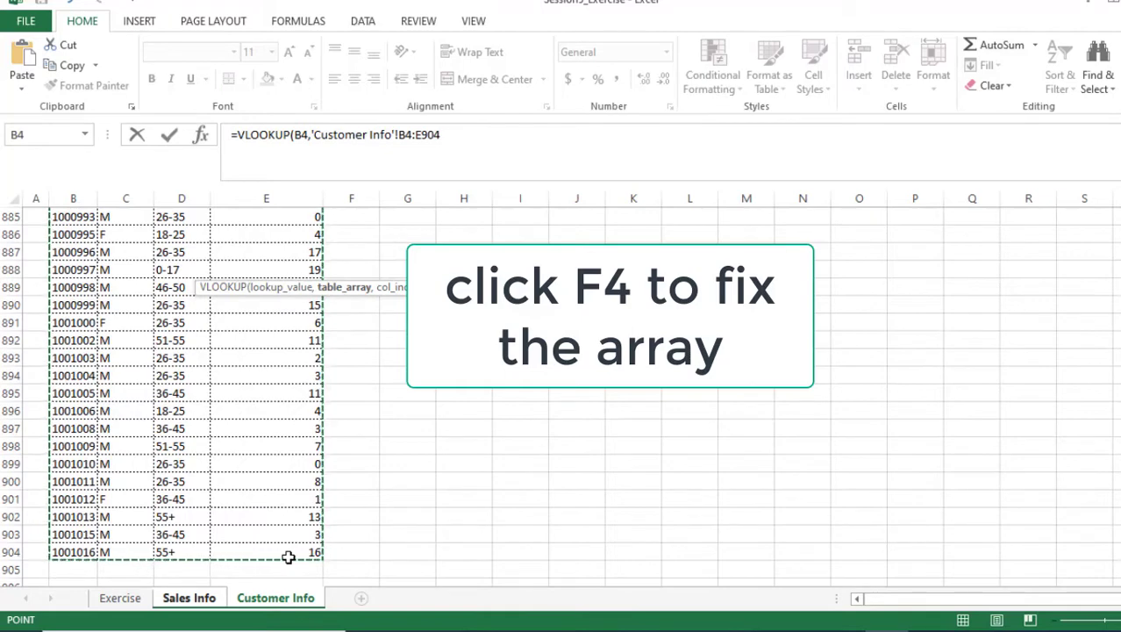
key("F4")
type(",")
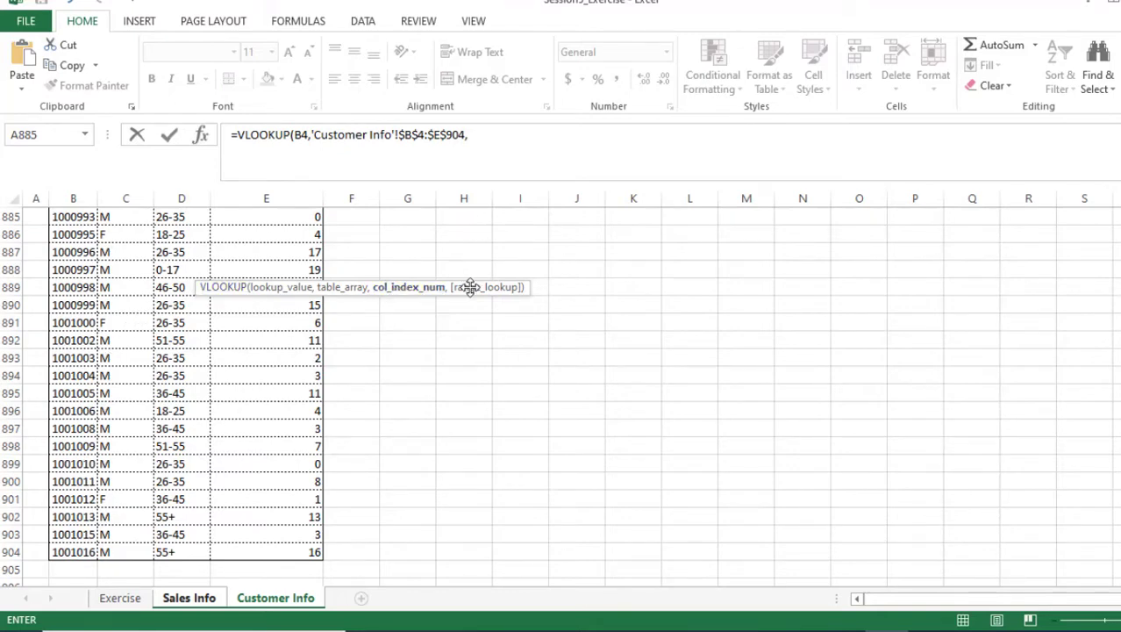
type("2,")
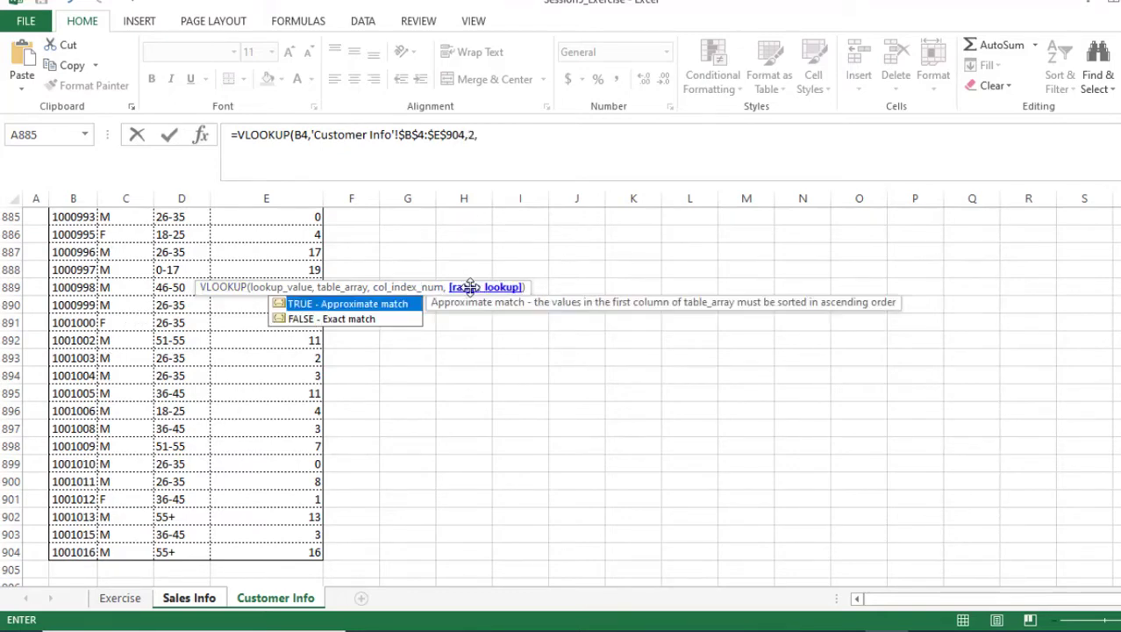
double_click(377, 319)
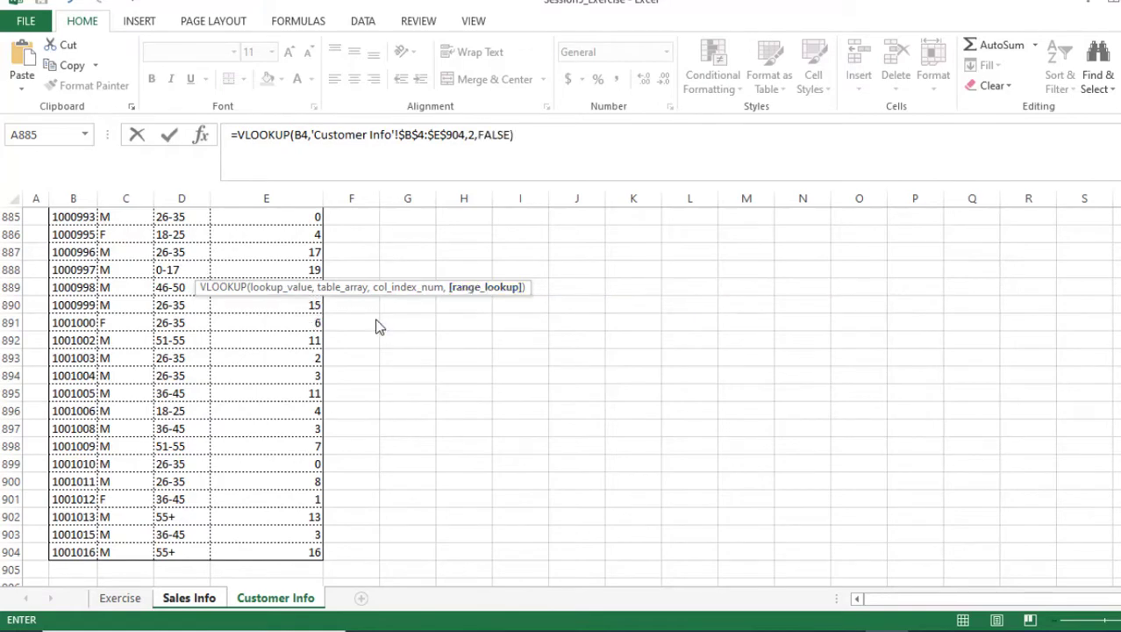
key("Return")
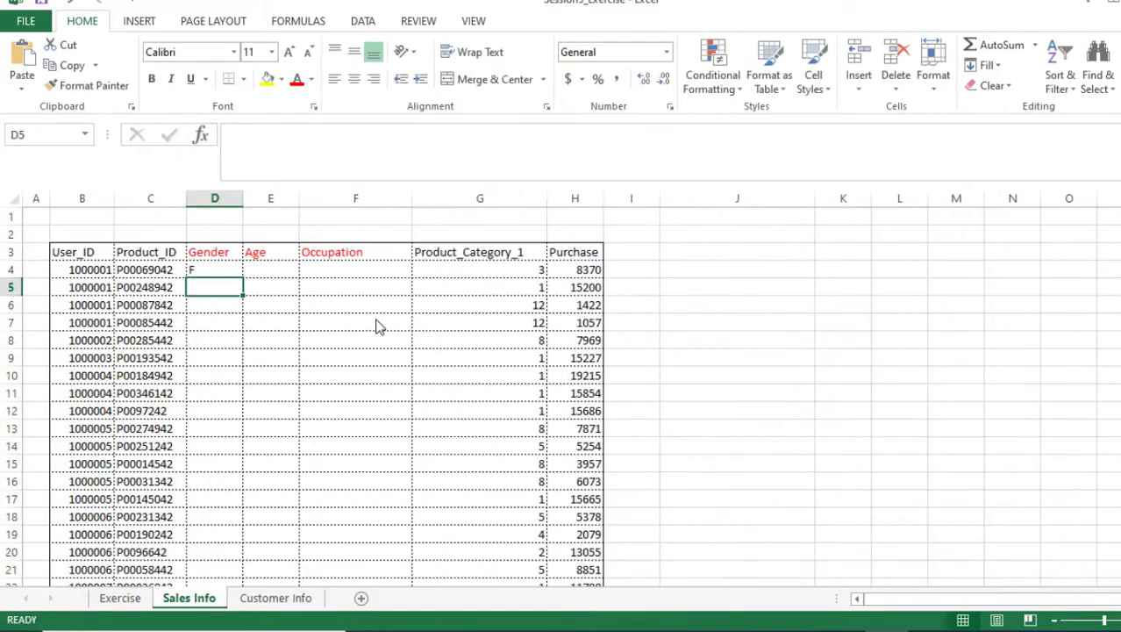
Step: Fill the Gender lookup formula from D4 down to D6276, the last sales row
left_click(222, 272)
left_click_drag(243, 276, 245, 559)
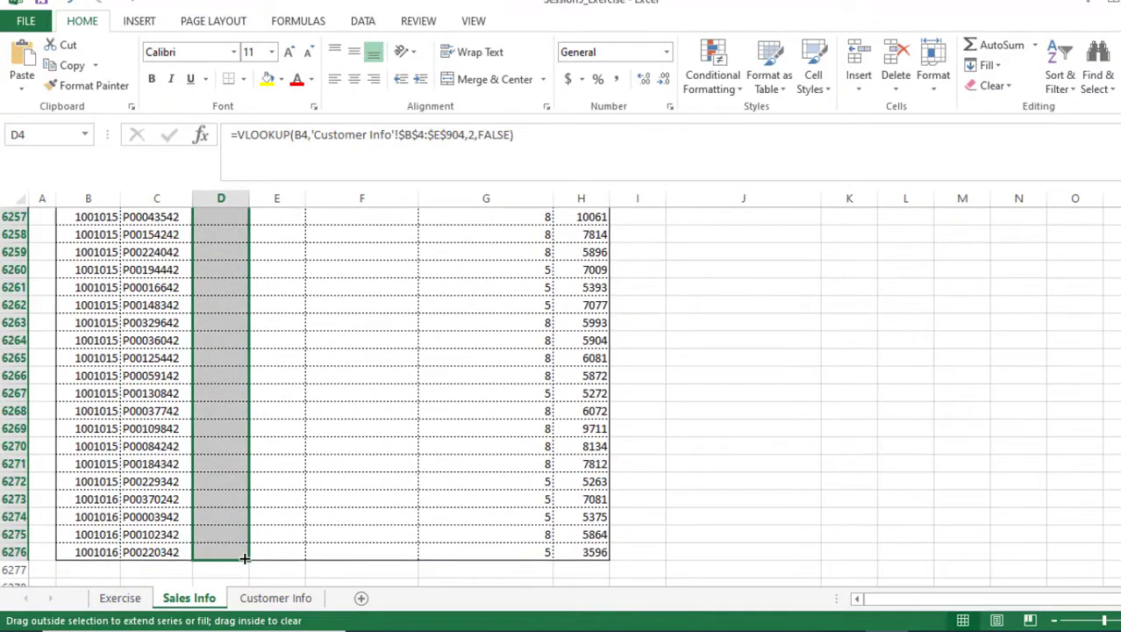
left_click(301, 545)
Step: Start a VLOOKUP formula in Age cell E4 with User_ID cell B4 as the lookup value
left_click_drag(1120, 566, 1120, 213)
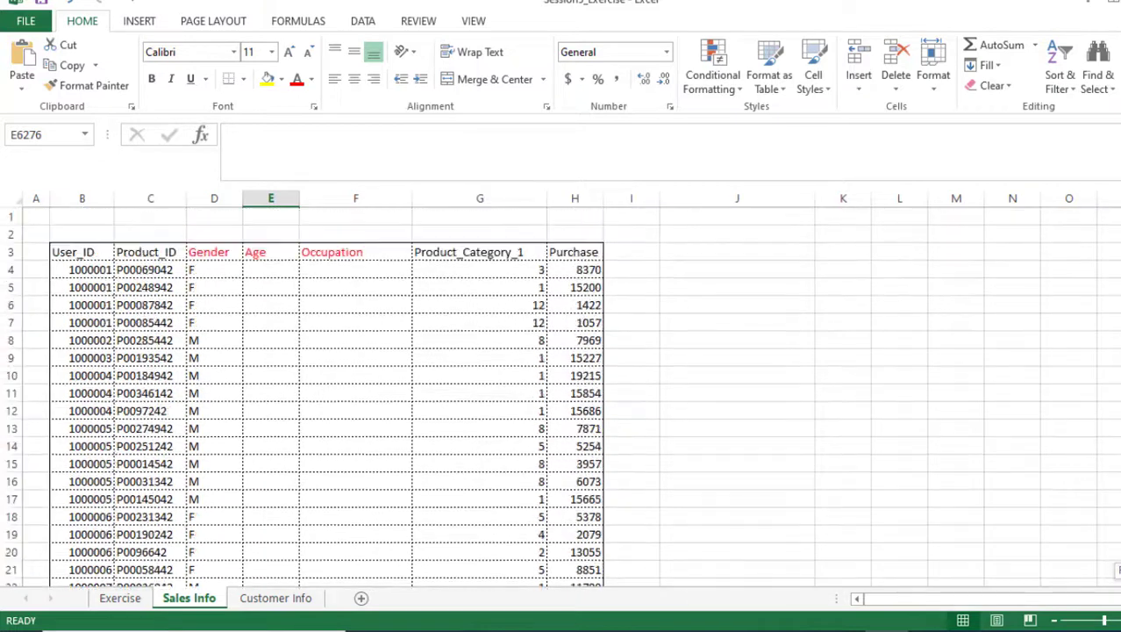
left_click(271, 271)
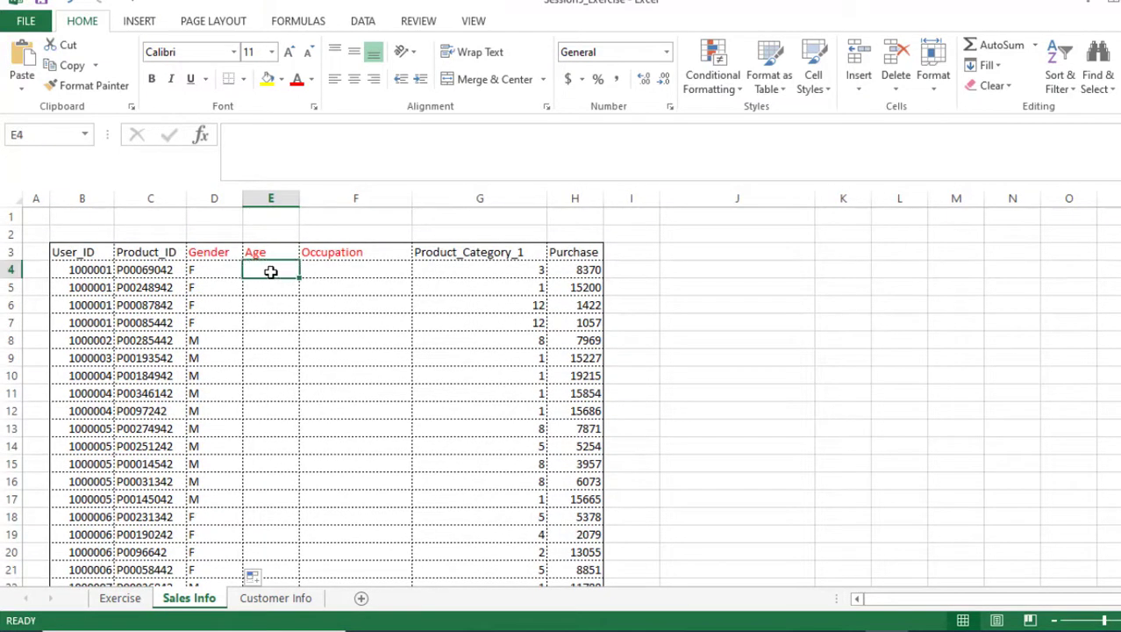
type("=VLO")
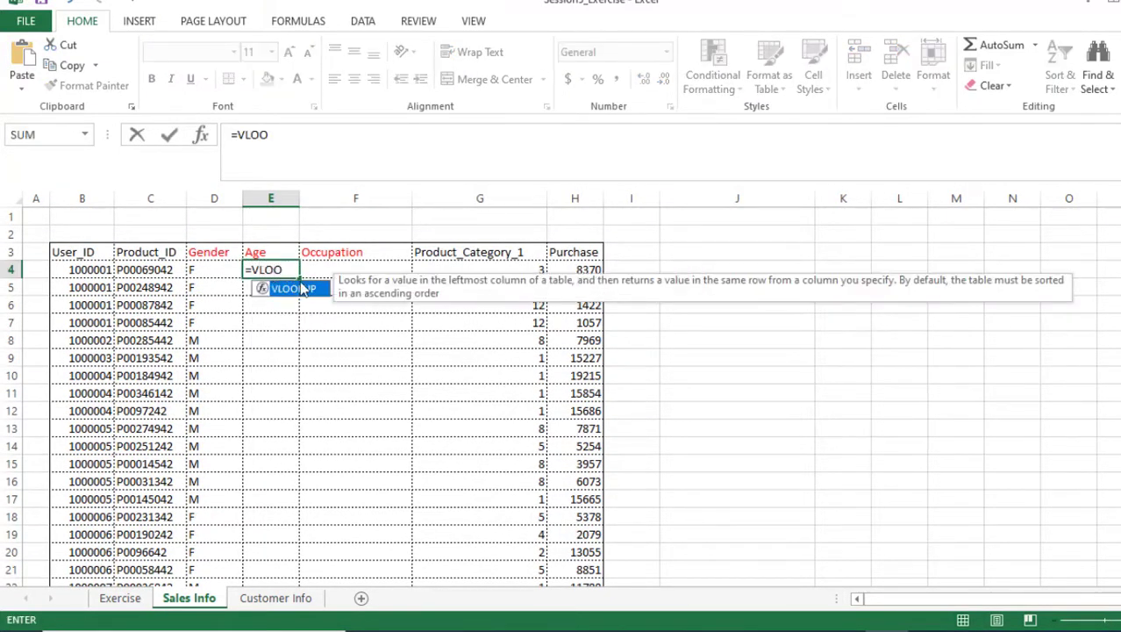
type("O")
double_click(300, 288)
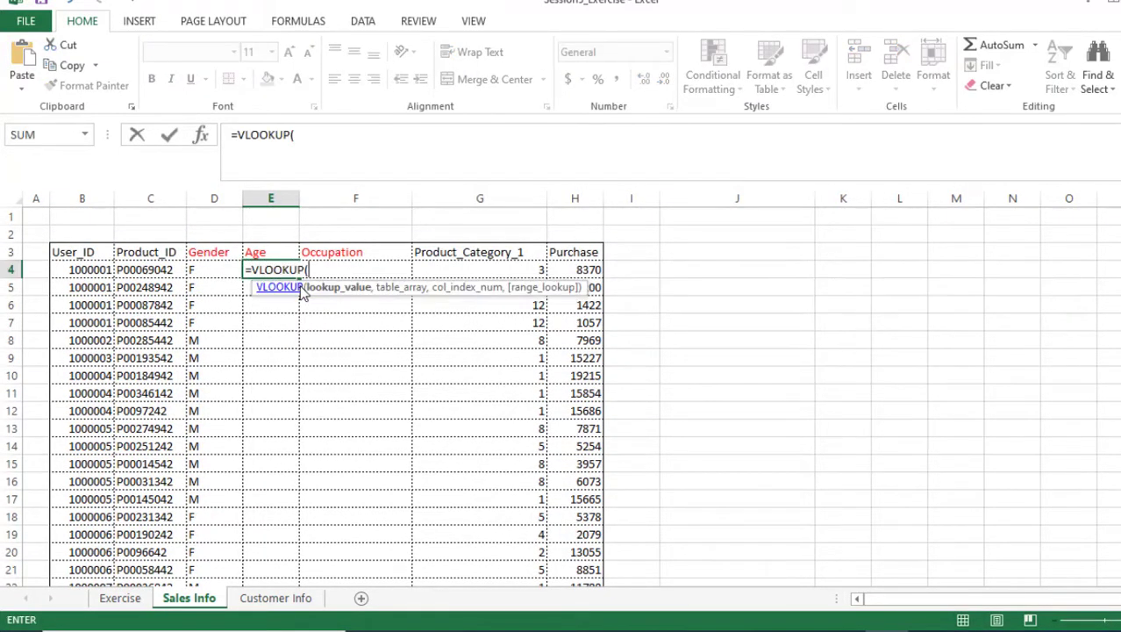
left_click(100, 267)
type(",")
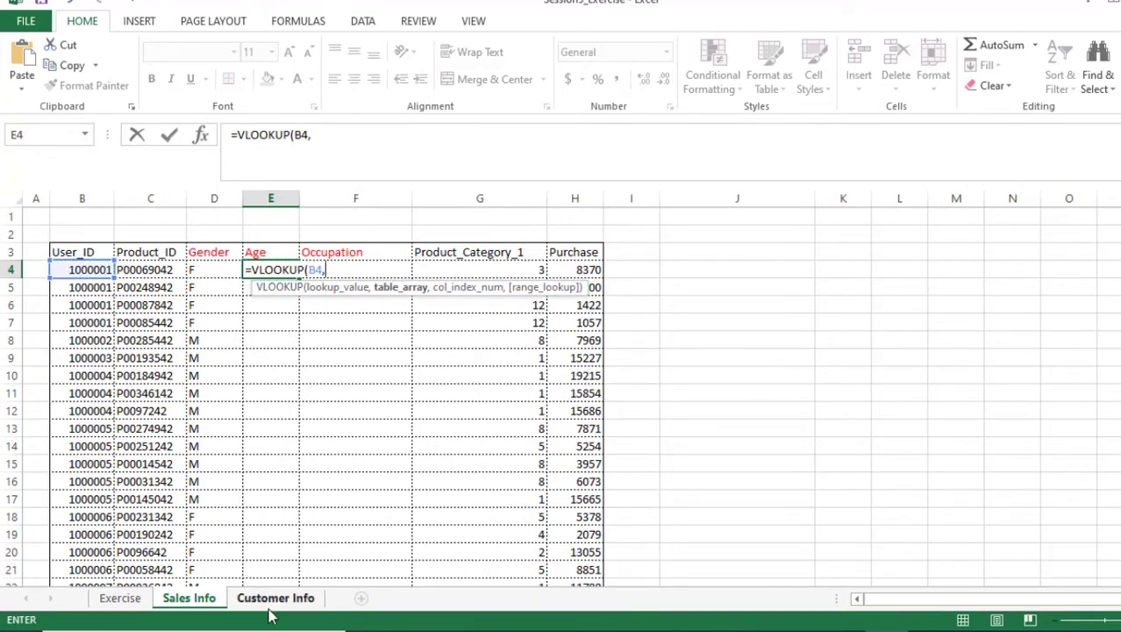
Step: Complete the Age lookup with the absolute Customer Info range $B$4:$E$904 as table array, column index 3 and exact match (FALSE)
left_click(274, 598)
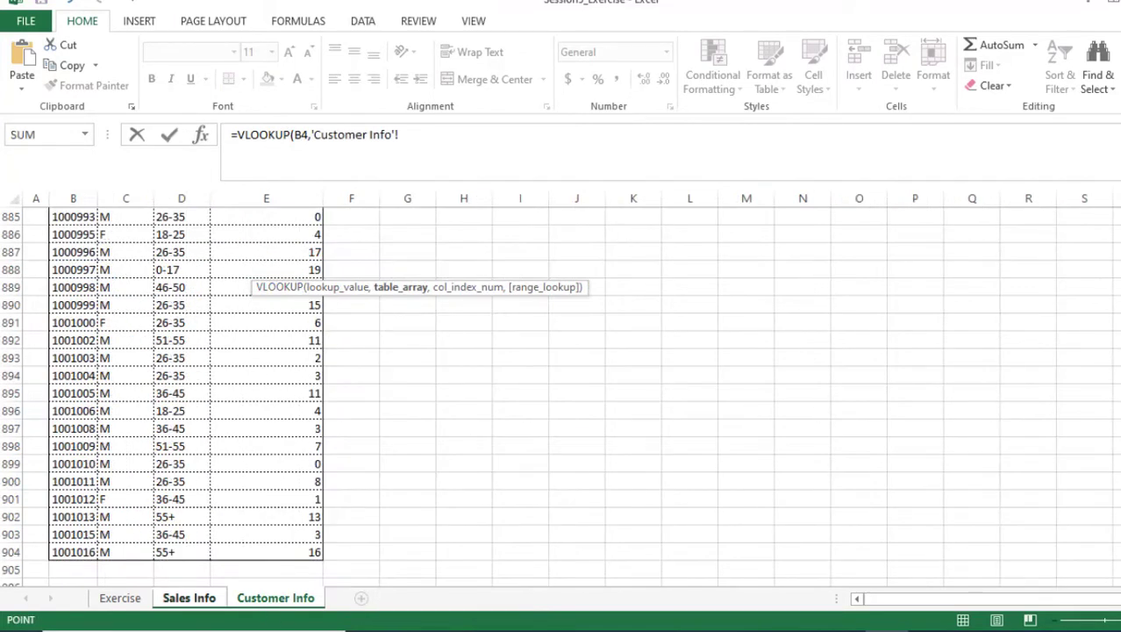
left_click_drag(1120, 563, 1120, 219)
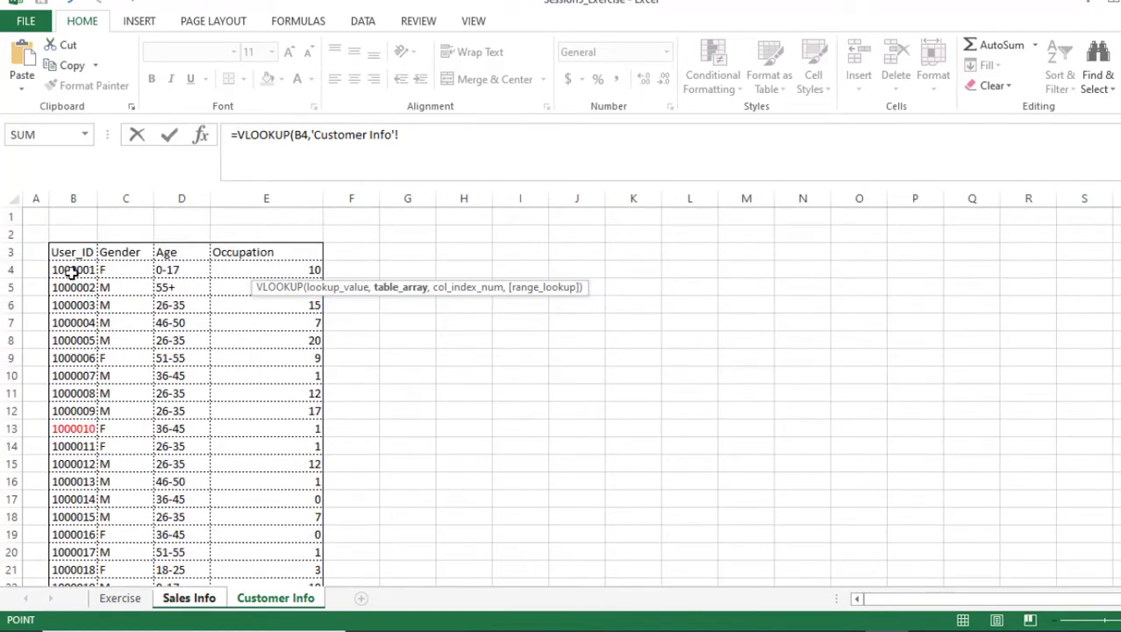
left_click_drag(73, 272, 285, 359)
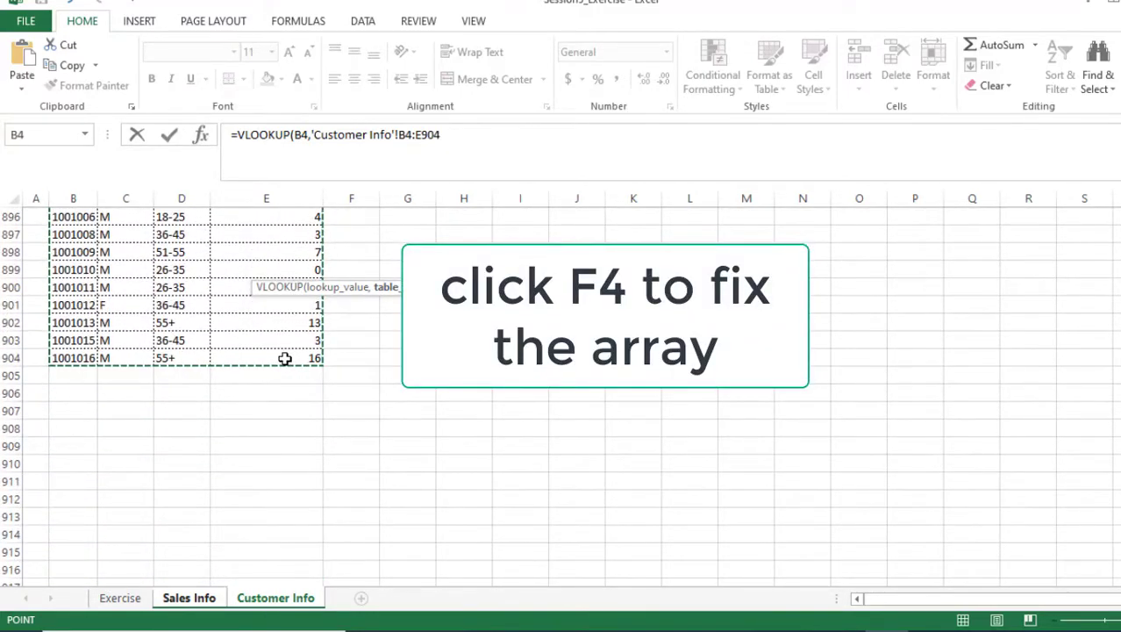
key("F4")
type(",3")
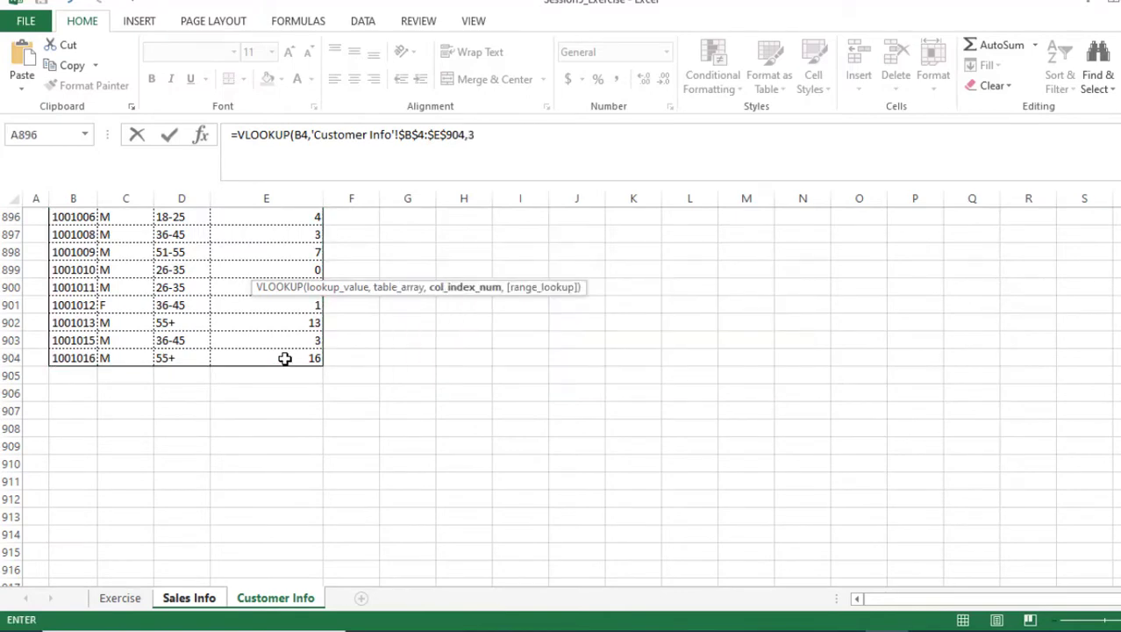
left_click_drag(1120, 563, 1120, 217)
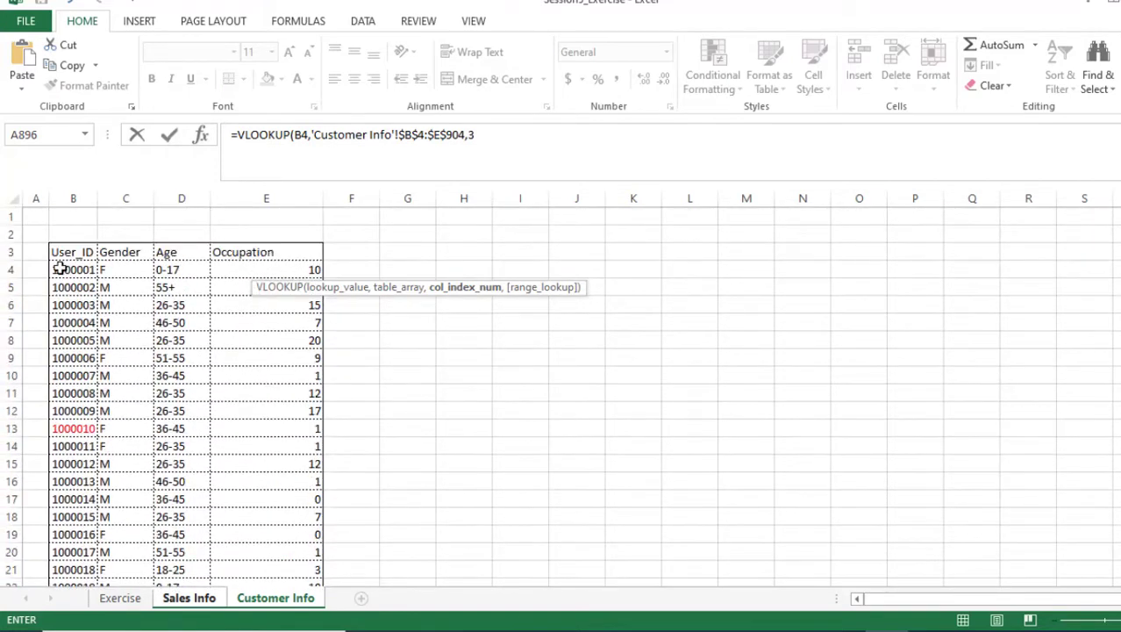
type("3,")
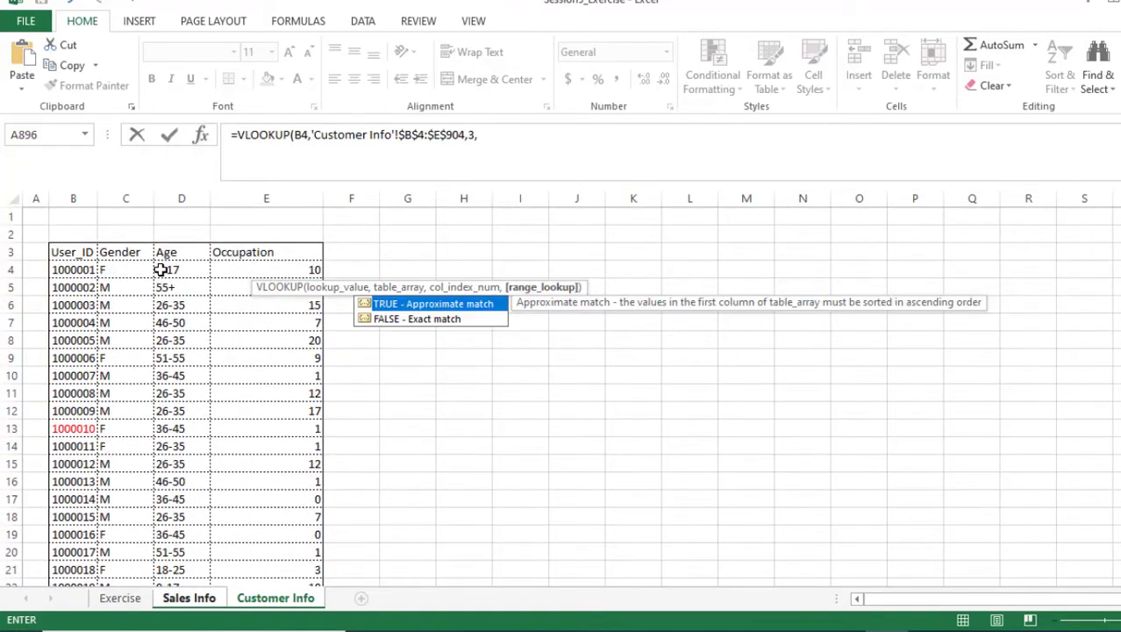
double_click(419, 319)
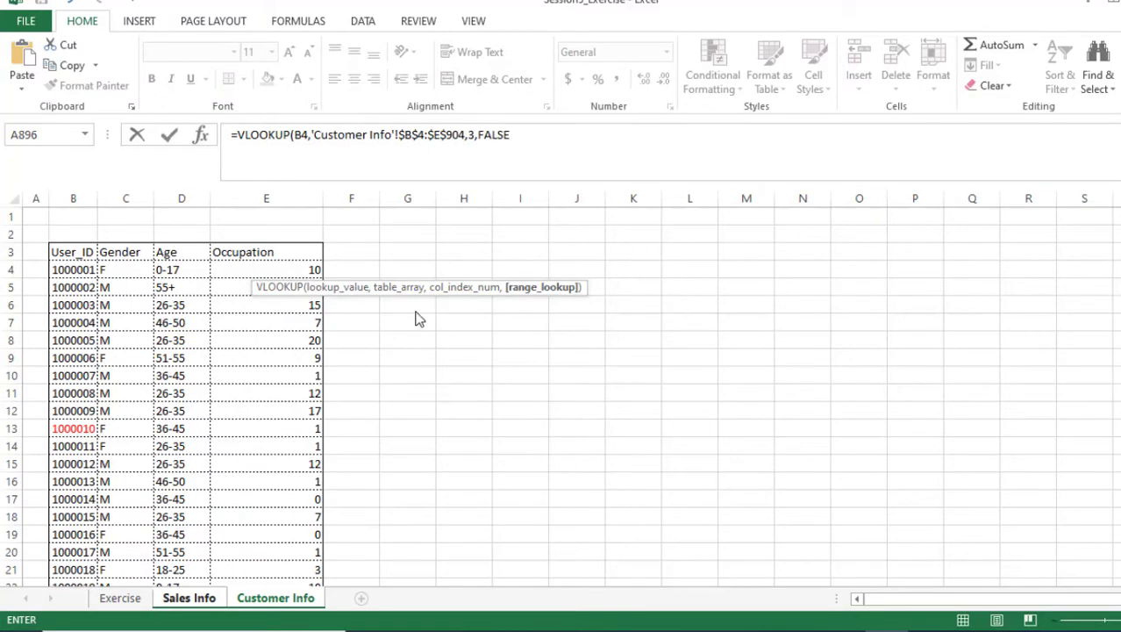
key("Return")
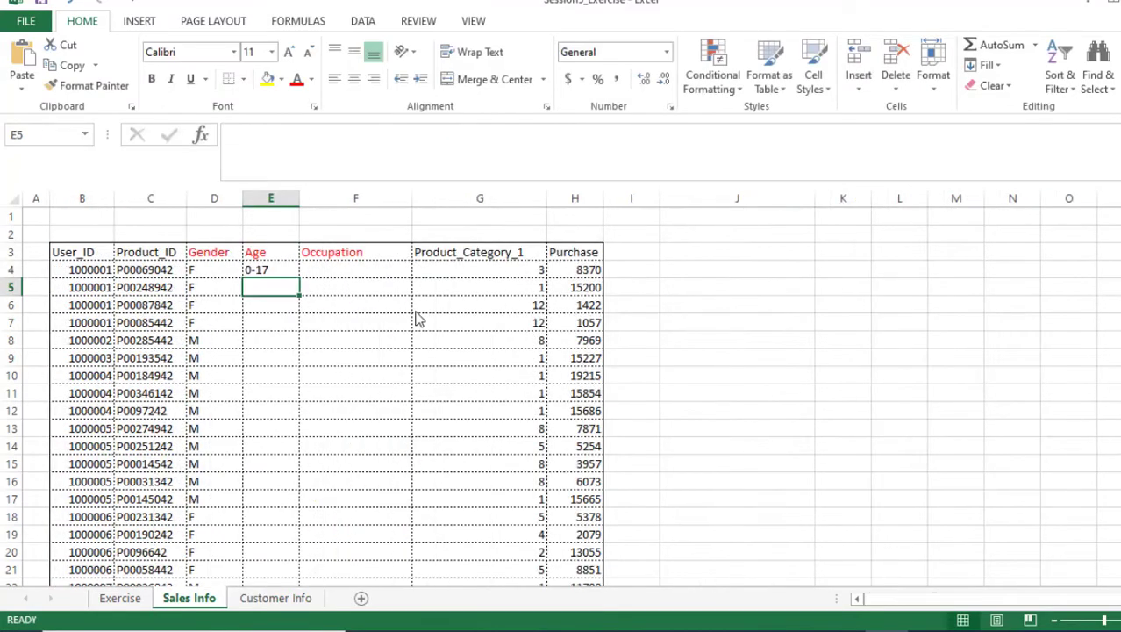
Step: Fill the Age lookup formula from E4 down to E6276, the last sales row
left_click(276, 266)
left_click_drag(298, 279, 283, 564)
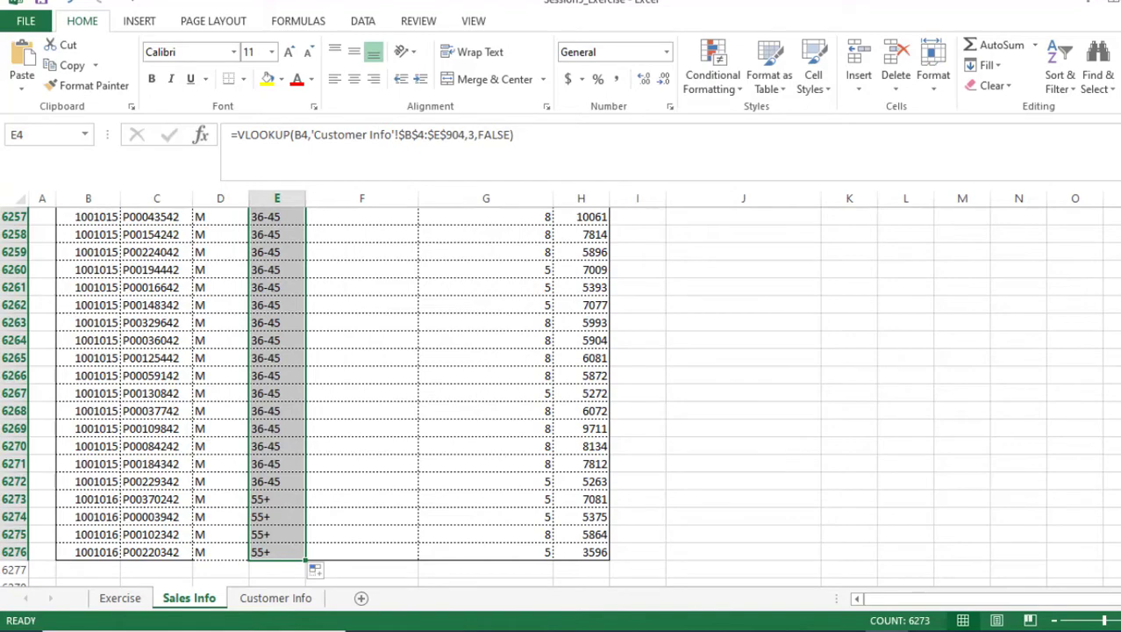
Step: Start a VLOOKUP formula in Occupation cell F4 with User_ID cell B4 as the lookup value
left_click_drag(1120, 563, 1120, 211)
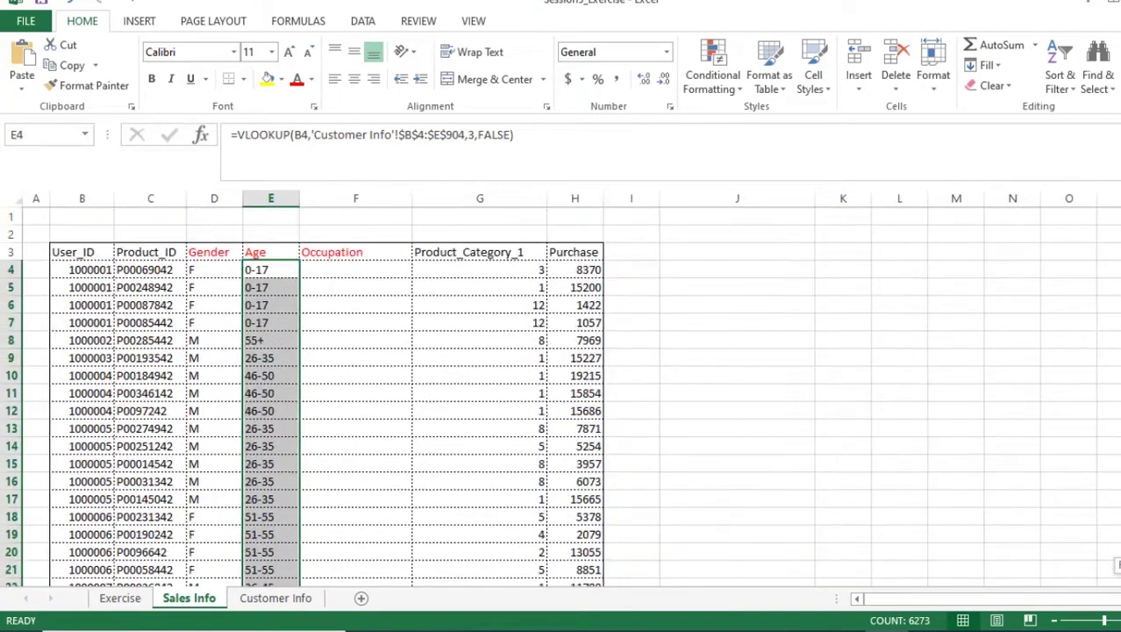
left_click(361, 271)
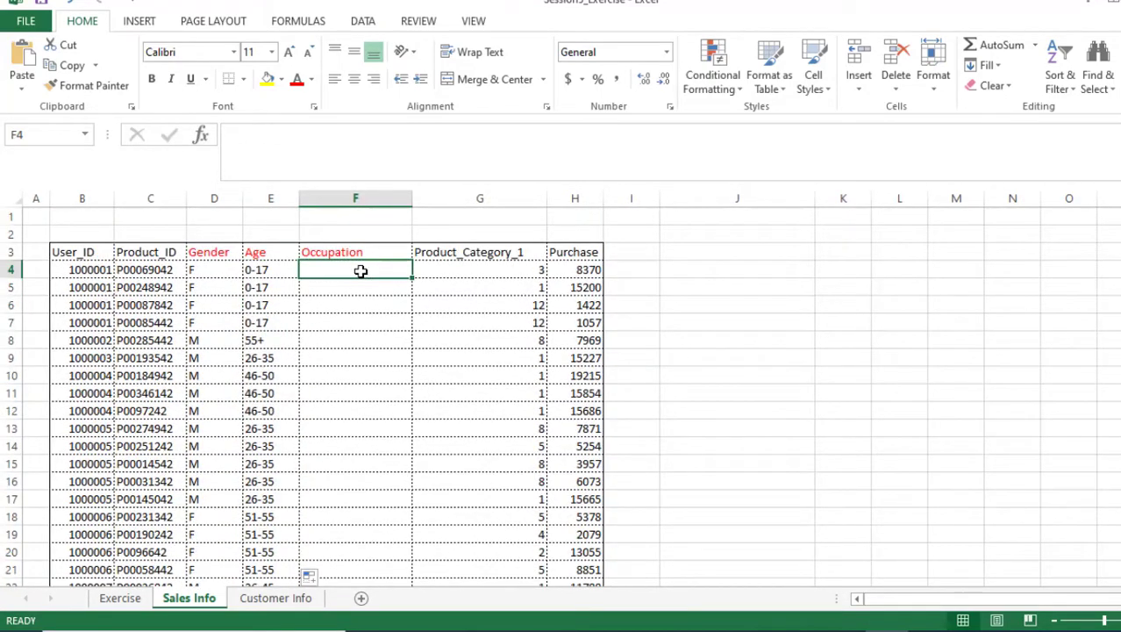
type("=VLOOK")
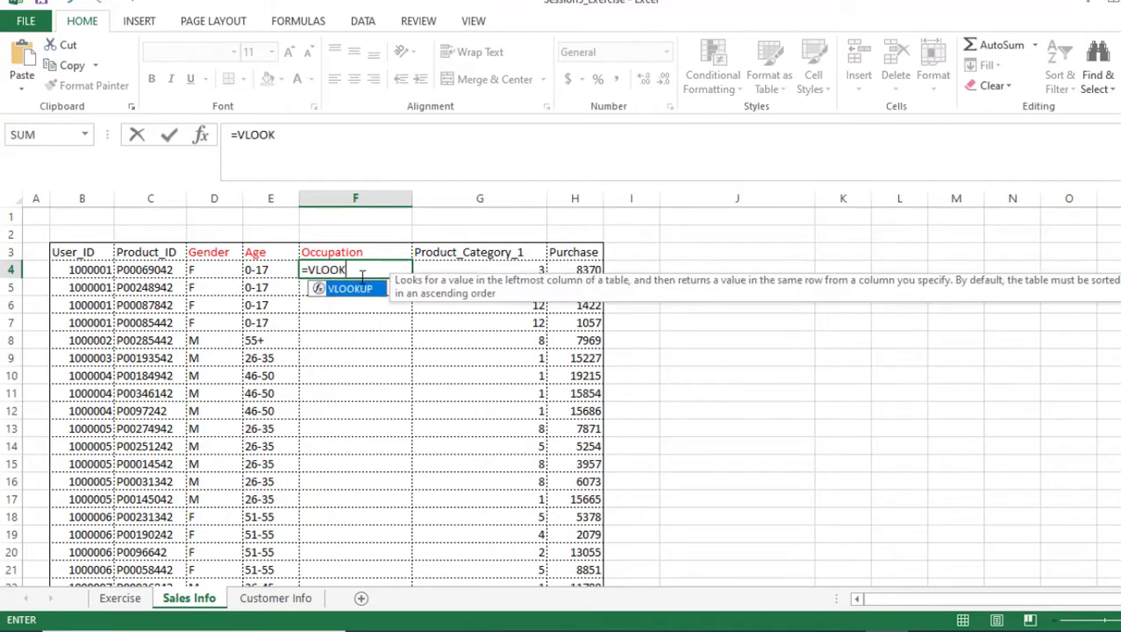
double_click(351, 289)
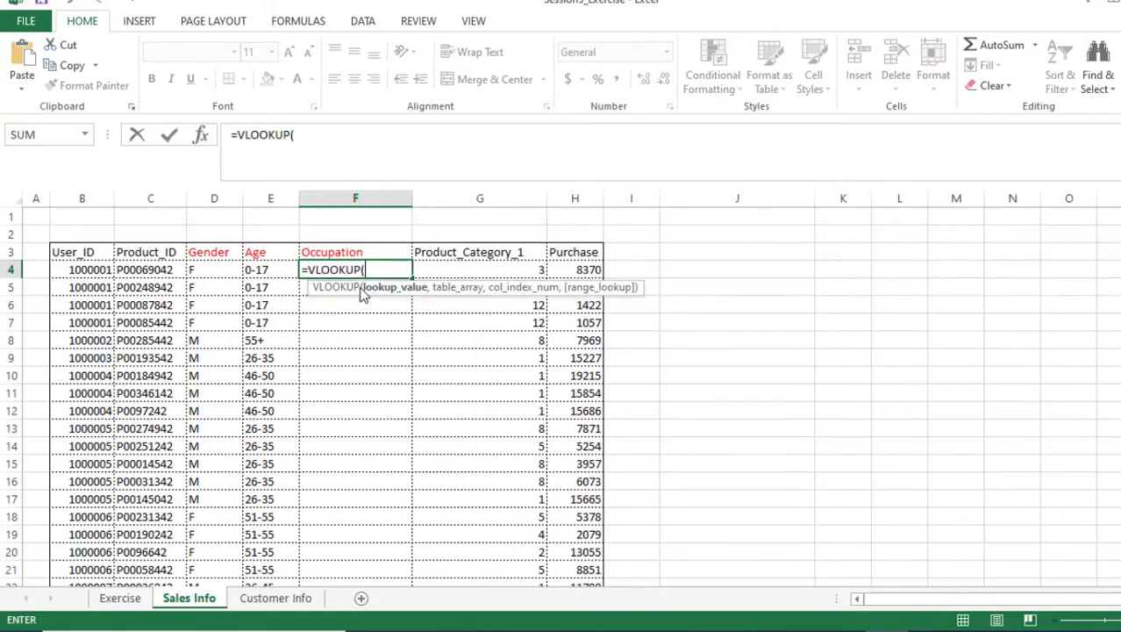
left_click(99, 273)
type(",")
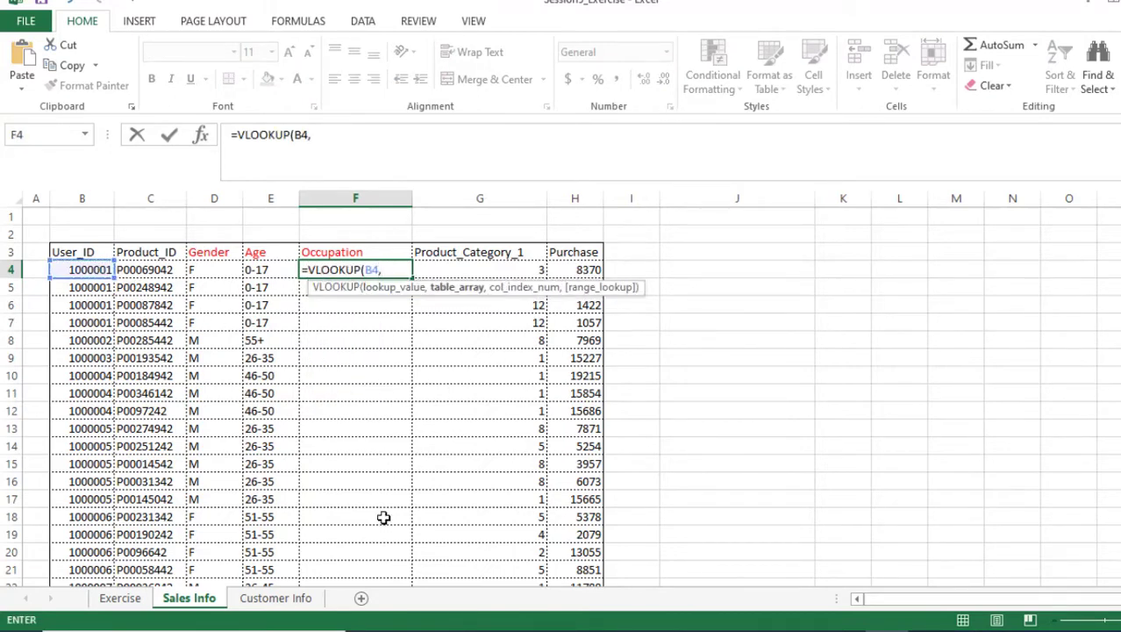
Step: Complete the Occupation lookup with the absolute Customer Info range $B$4:$E$904 as table array, column index 4 and exact match (FALSE)
left_click(301, 597)
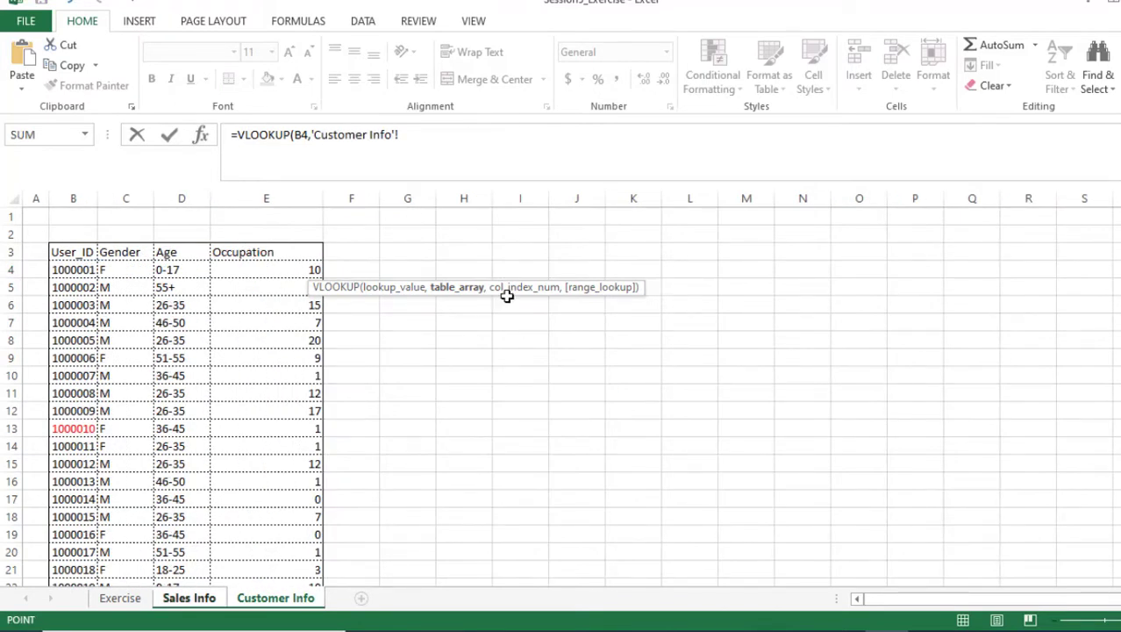
left_click_drag(77, 269, 307, 557)
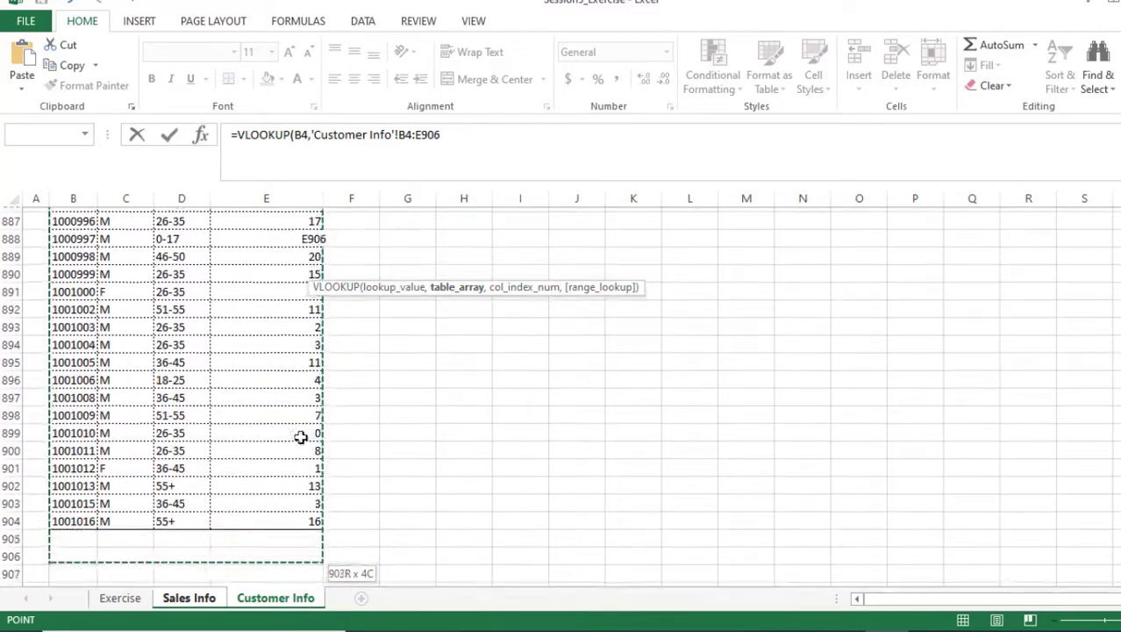
left_click_drag(300, 437, 303, 287)
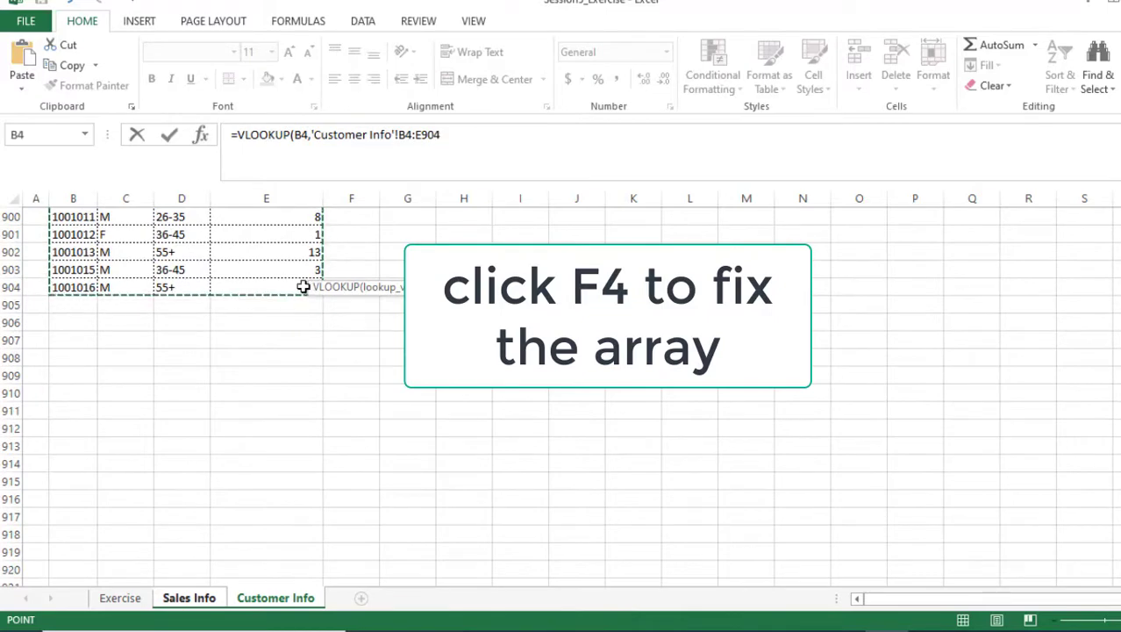
key("F4")
type(",")
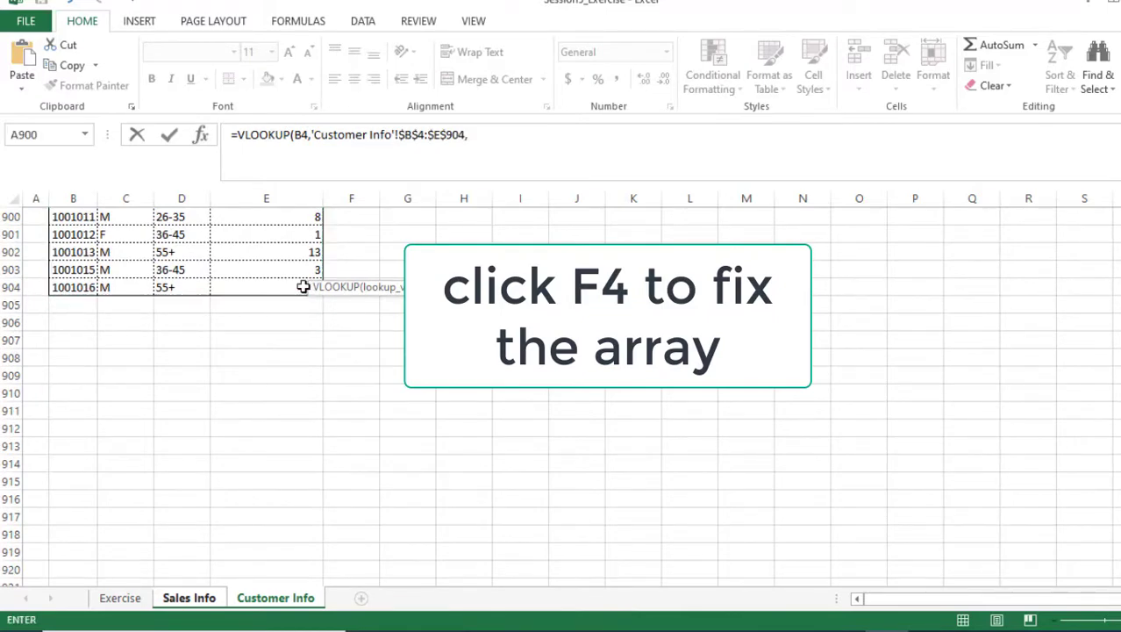
left_click_drag(1120, 565, 1120, 219)
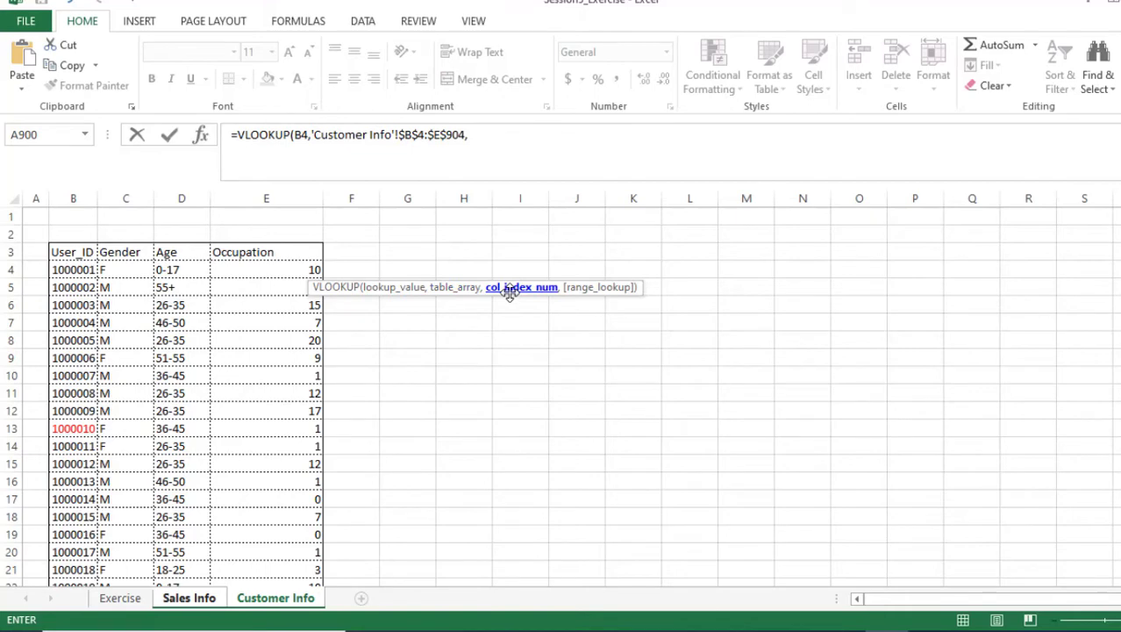
type(",")
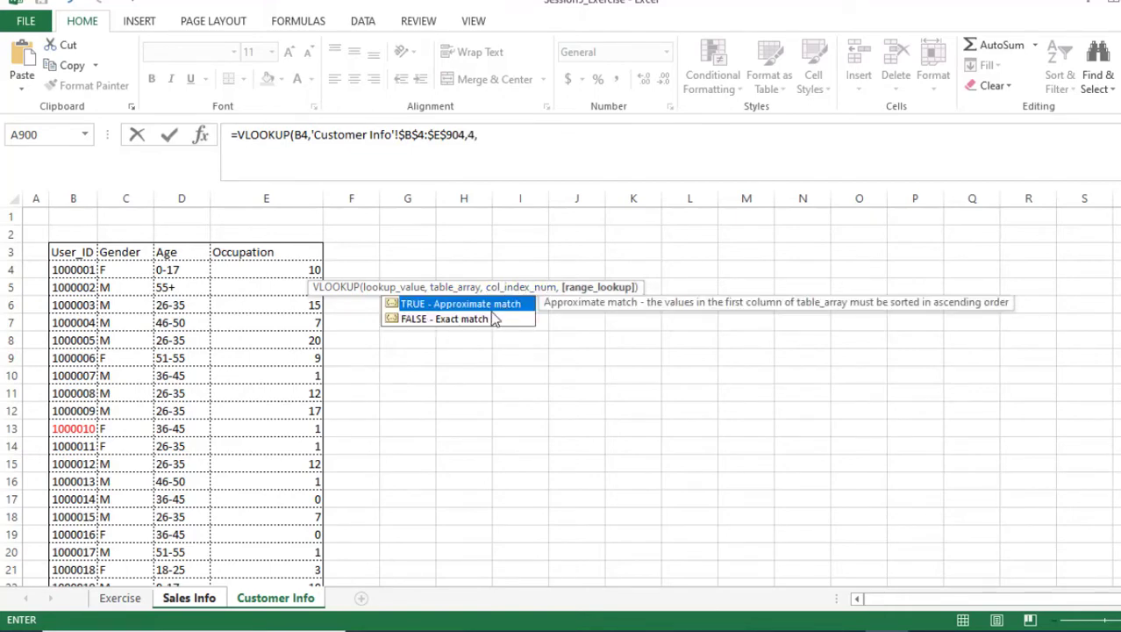
double_click(488, 319)
key("Return")
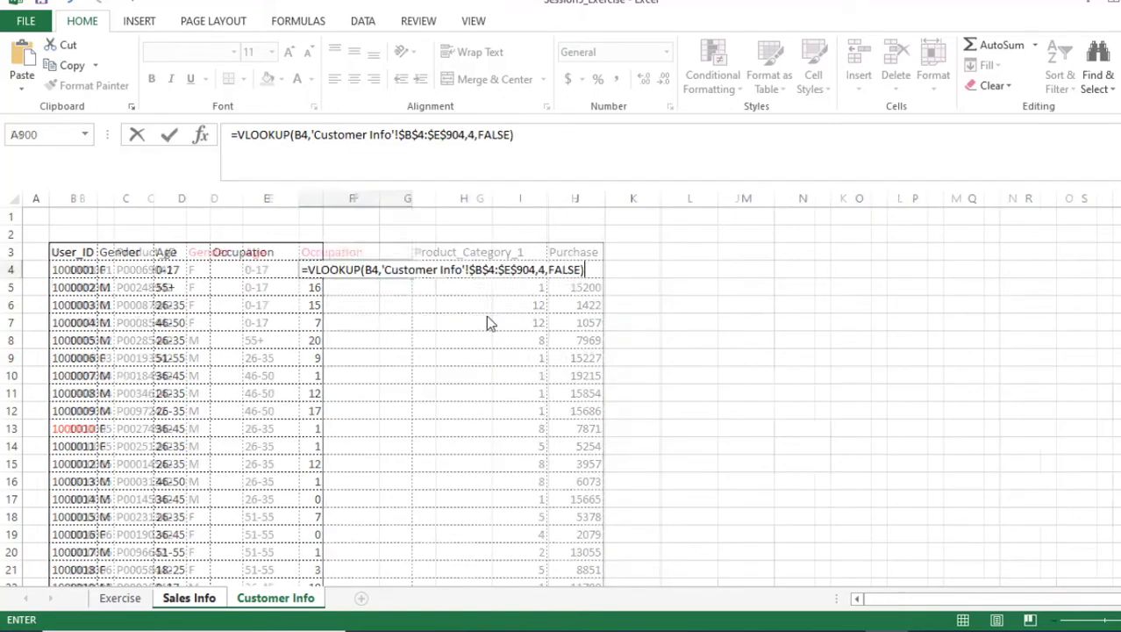
Step: Fill the Occupation lookup formula from F4 down to F6276, the last sales row
left_click(381, 270)
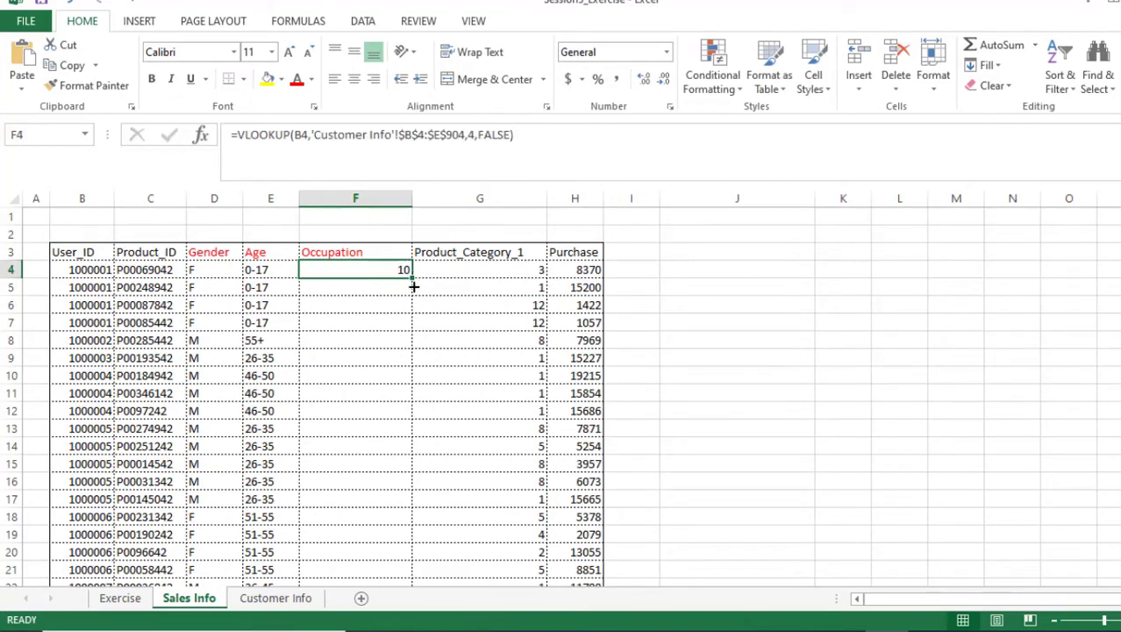
left_click_drag(413, 286, 408, 529)
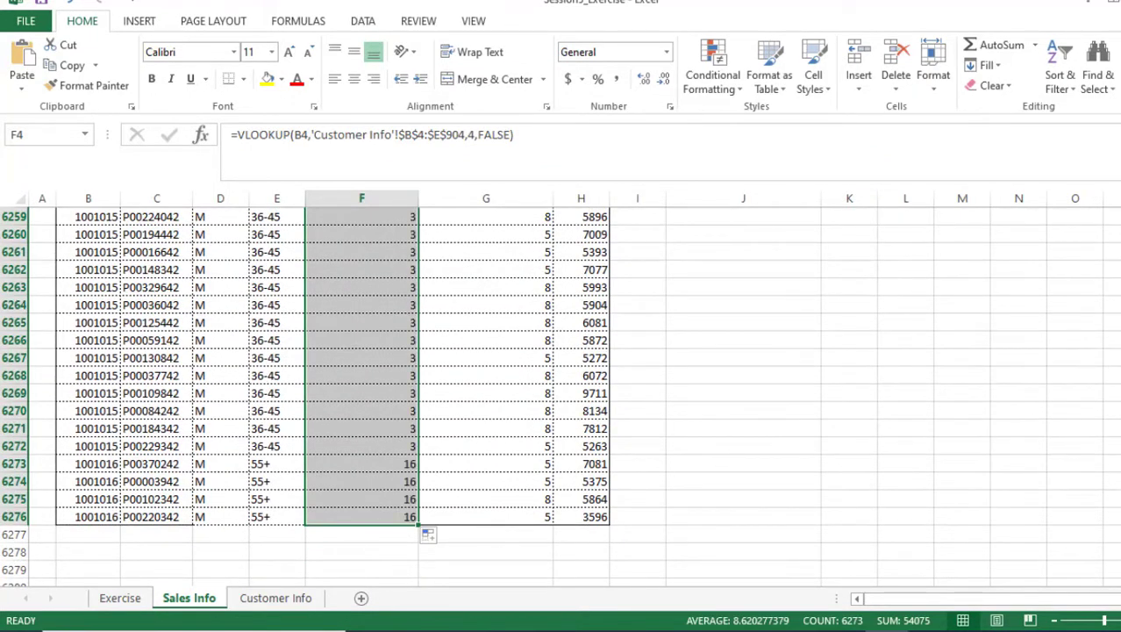
left_click_drag(1120, 562, 1120, 213)
left_click(851, 386)
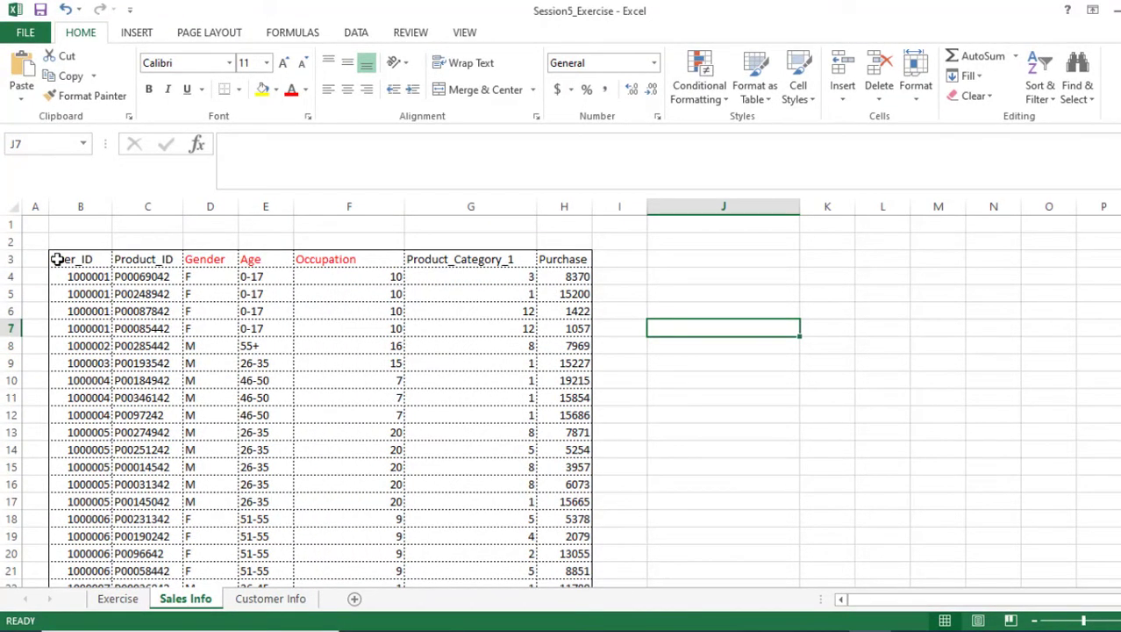
Step: Center the contents of the whole sales table, B3:H6276, horizontally
left_click_drag(56, 259, 593, 518)
left_click(349, 91)
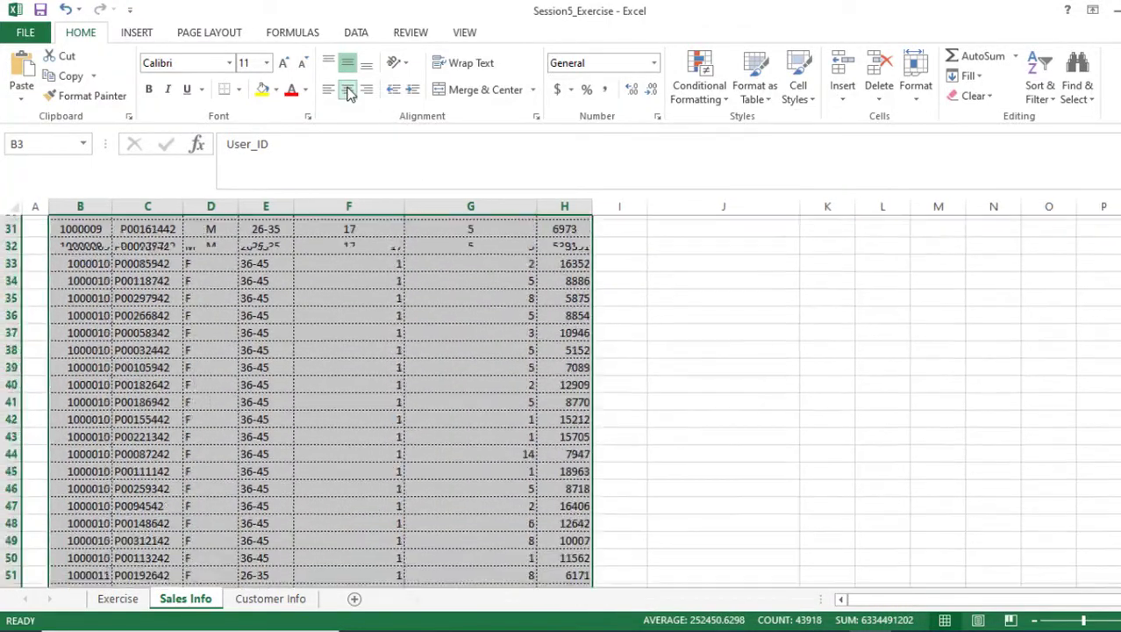
left_click(639, 331)
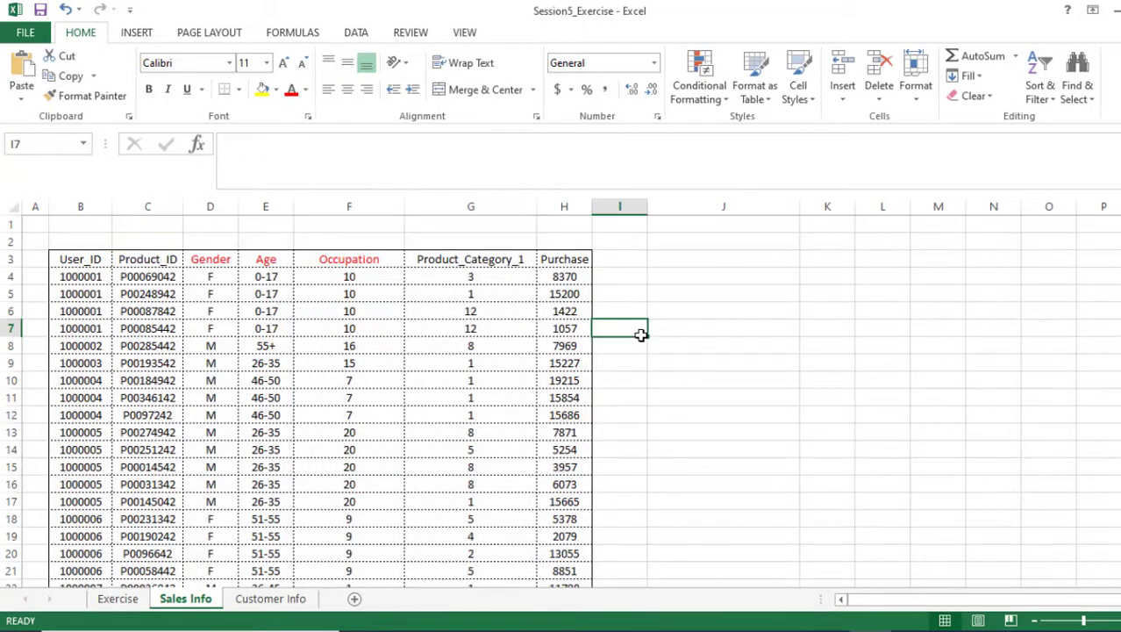
Step: Shade the User_ID column from B3 to B6276 with the standard orange fill
left_click_drag(85, 259, 110, 577)
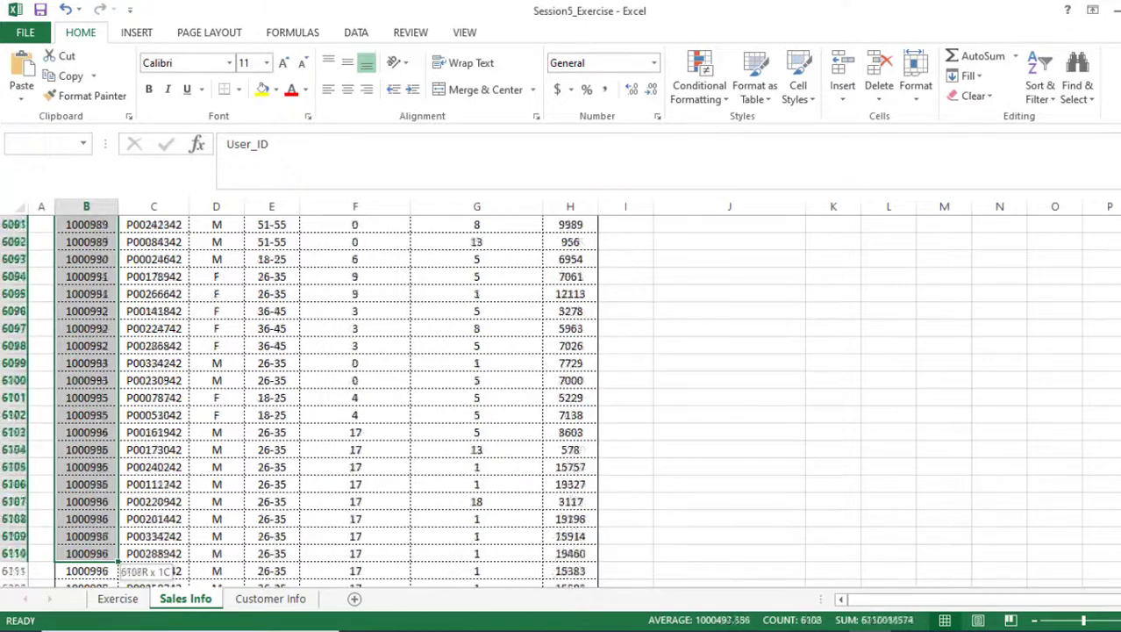
left_click_drag(110, 577, 81, 551)
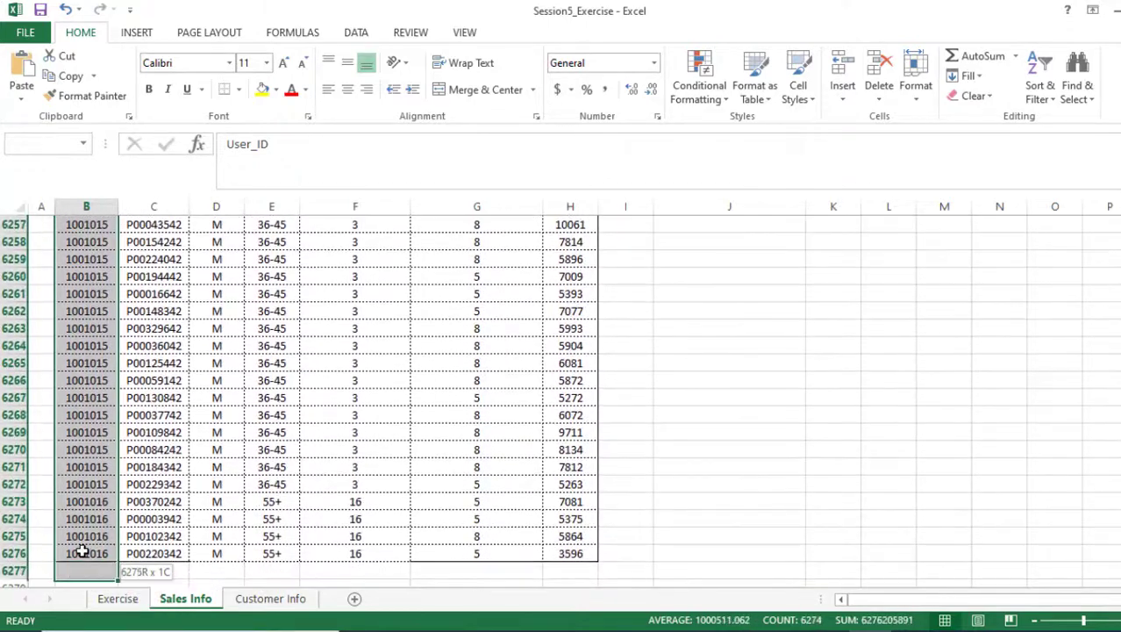
left_click(276, 90)
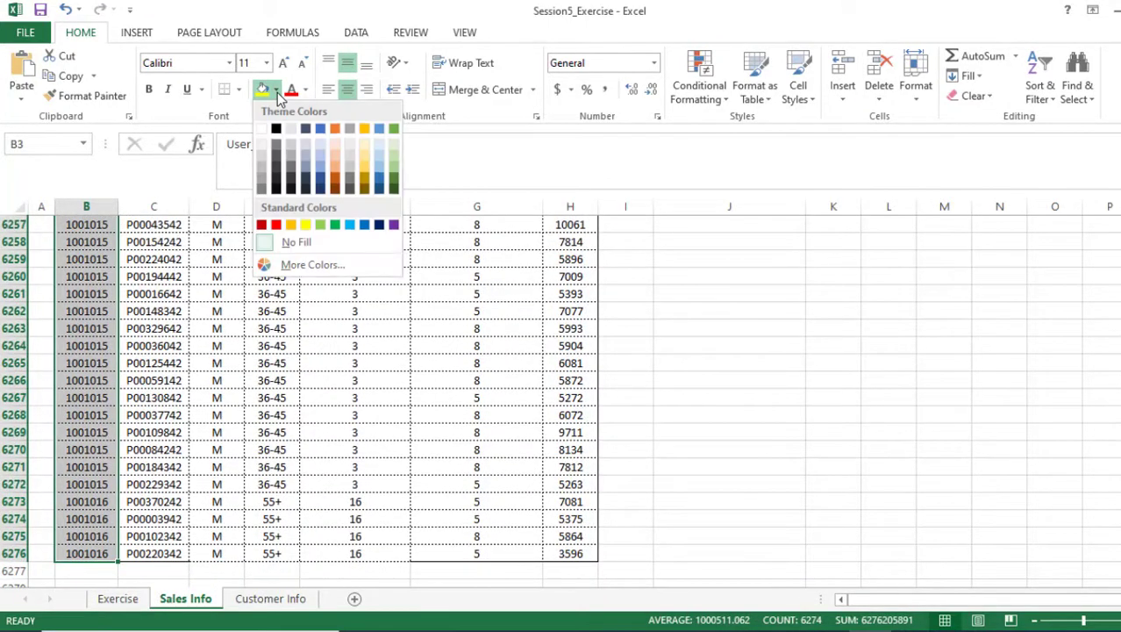
left_click(291, 224)
Step: Shade the Product_ID column from C3 to C6276 with the standard yellow fill
left_click(169, 256)
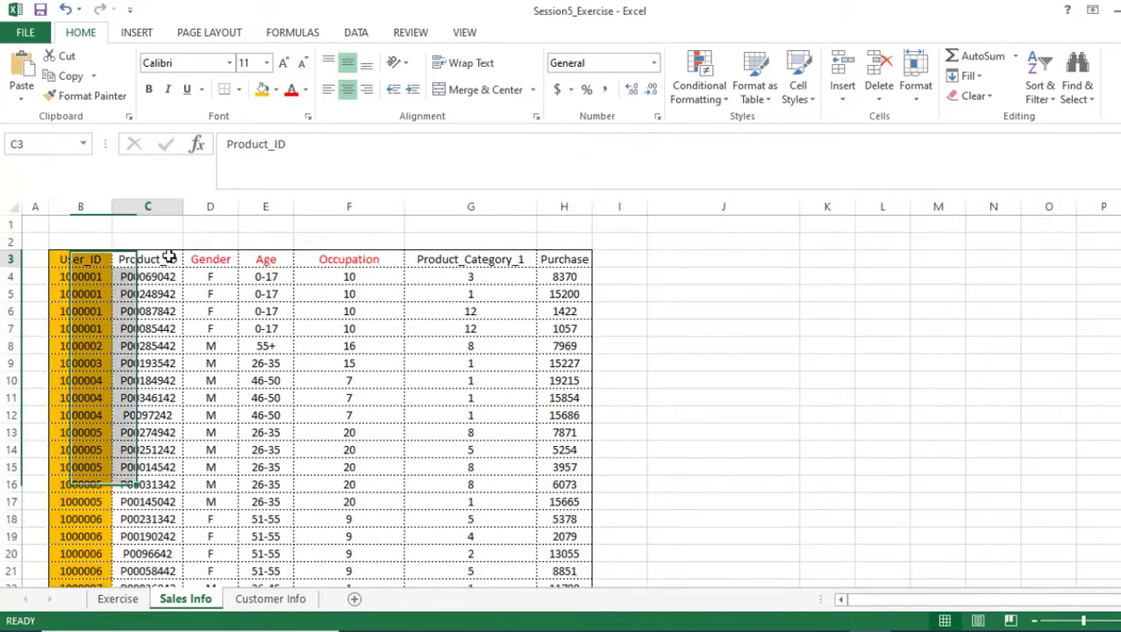
left_click_drag(169, 274, 175, 569)
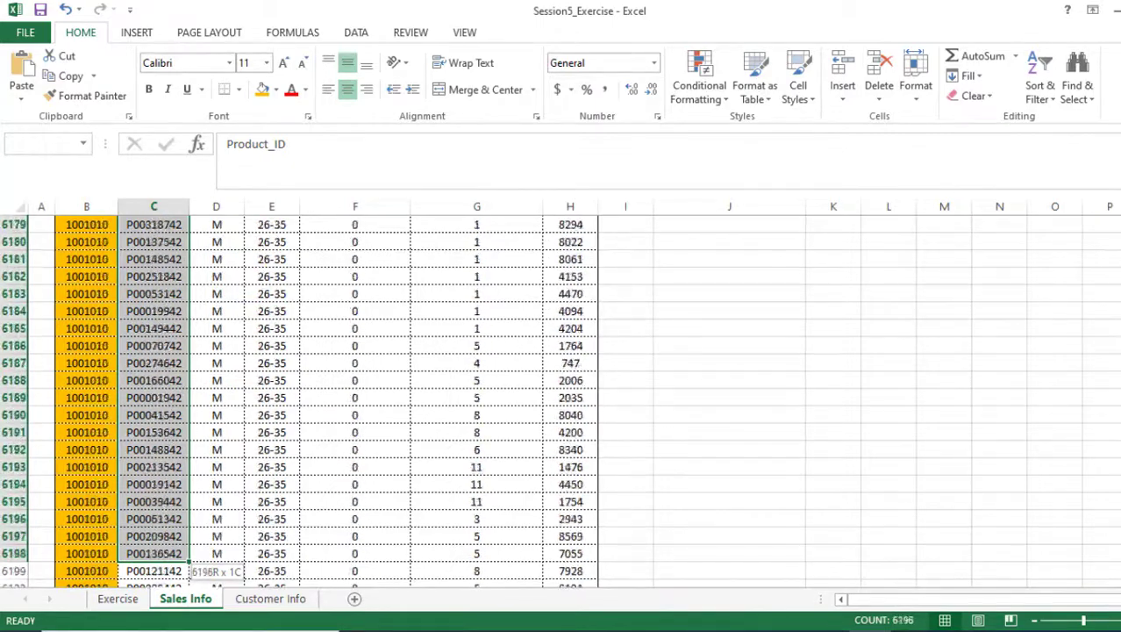
left_click_drag(175, 569, 164, 538)
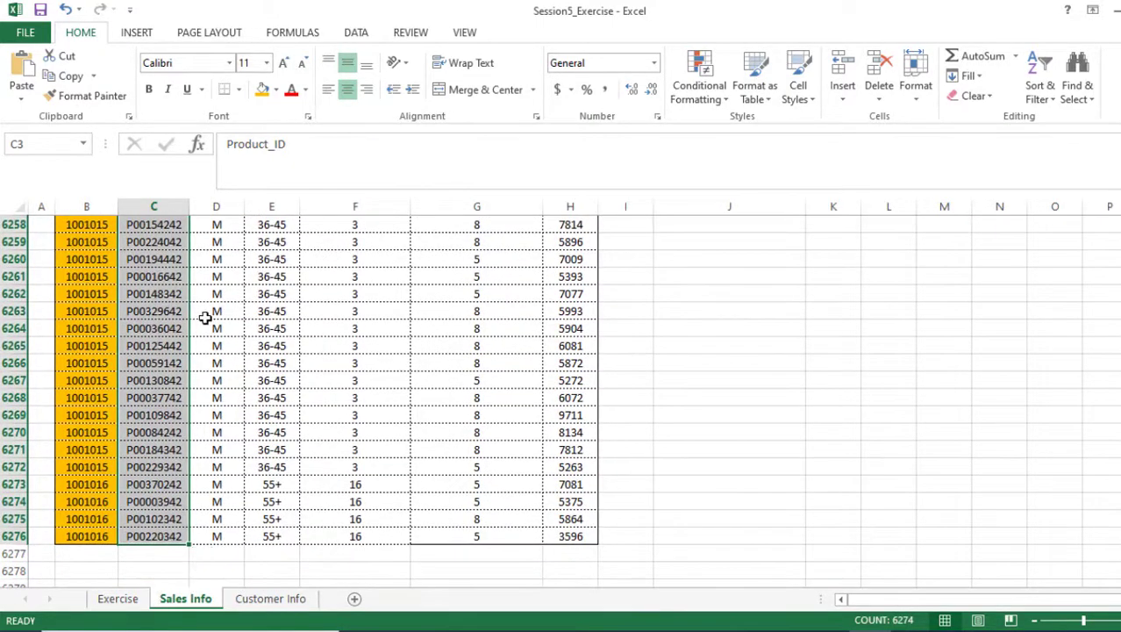
left_click(276, 92)
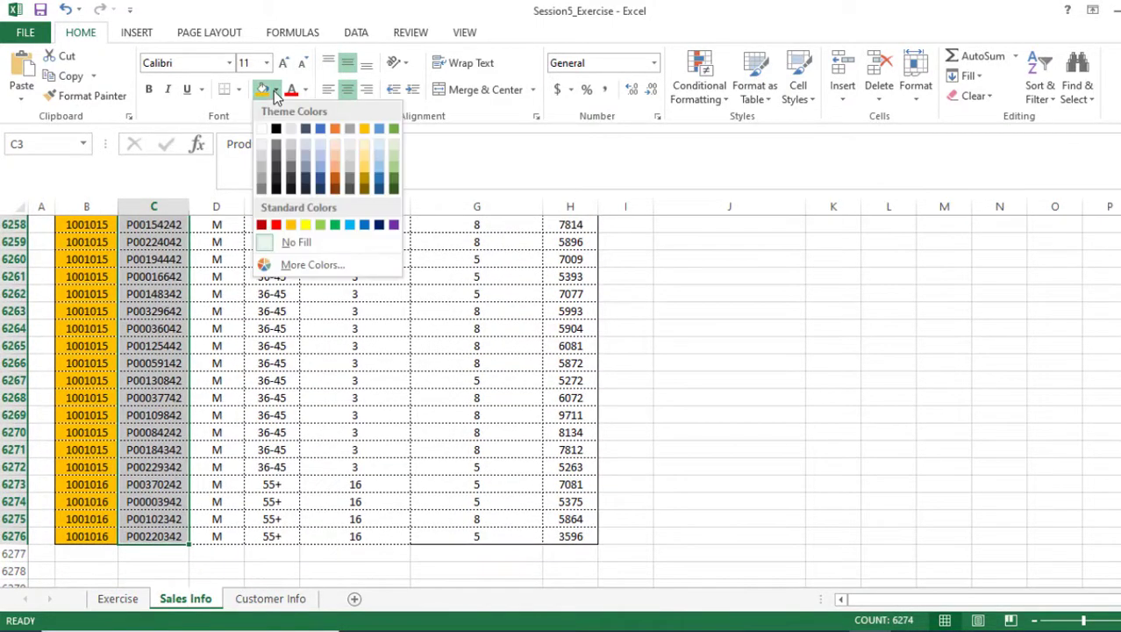
left_click(306, 226)
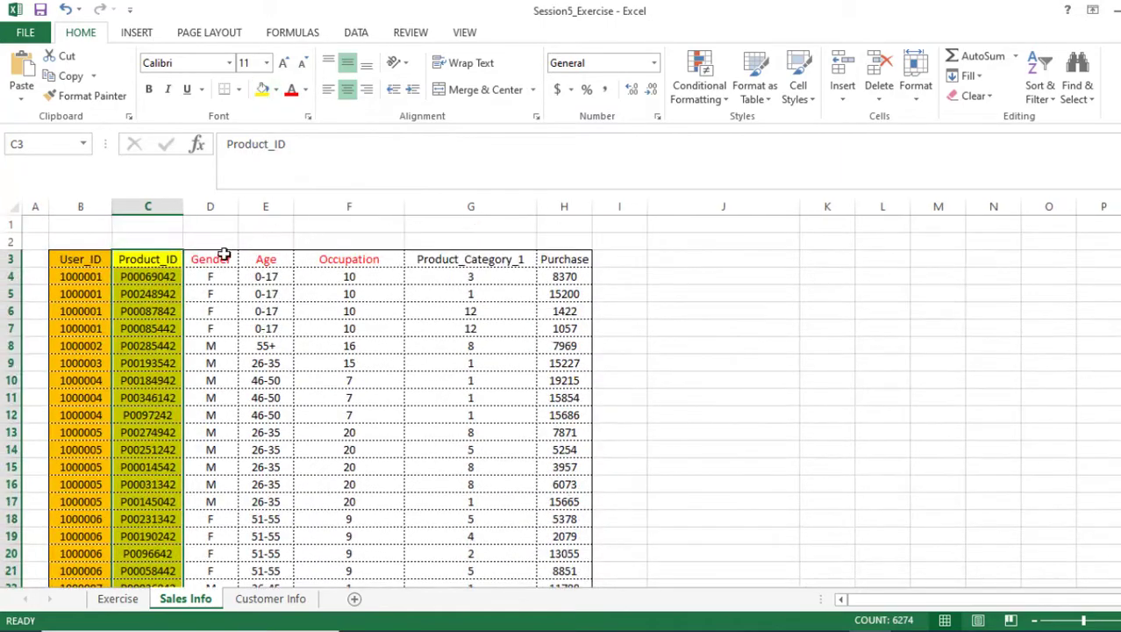
Step: Shade the Gender column from D3 to D6276 with the standard light green fill
left_click_drag(223, 254, 224, 549)
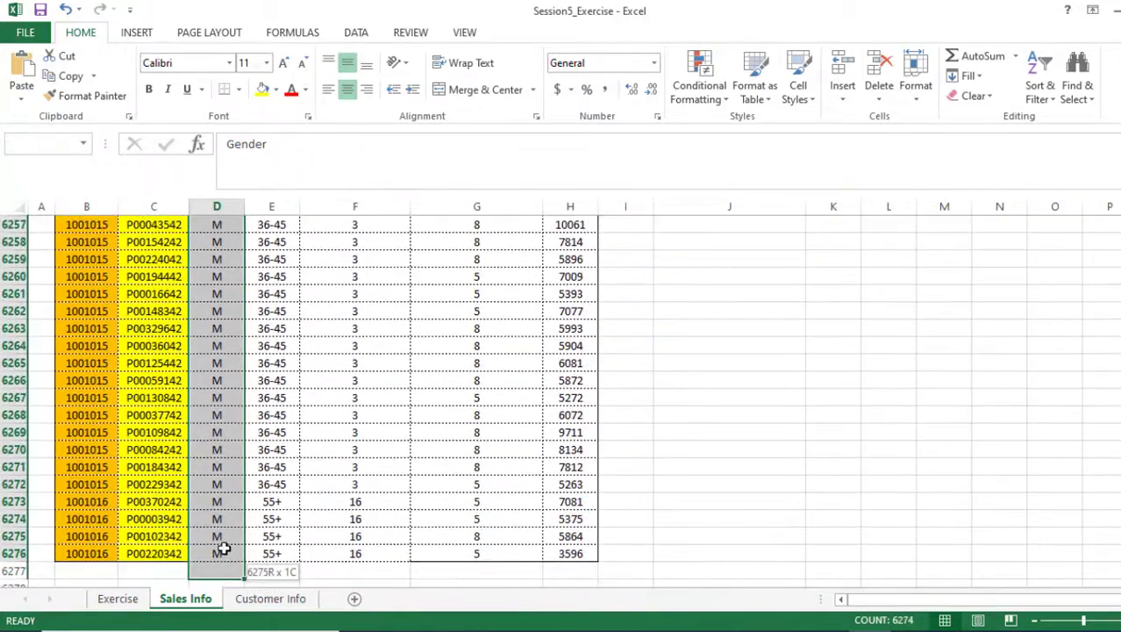
left_click(276, 89)
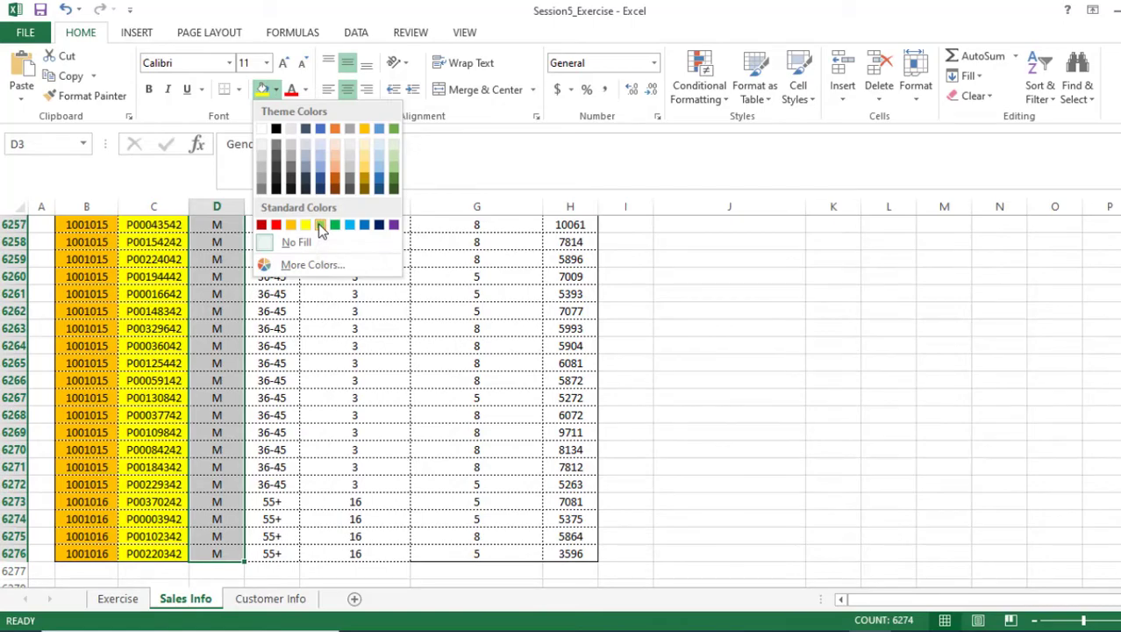
left_click(320, 224)
key("ctrl+BackSpace")
Step: Shade the Age column from E3 to E6276 with the standard green fill
left_click_drag(276, 255, 261, 550)
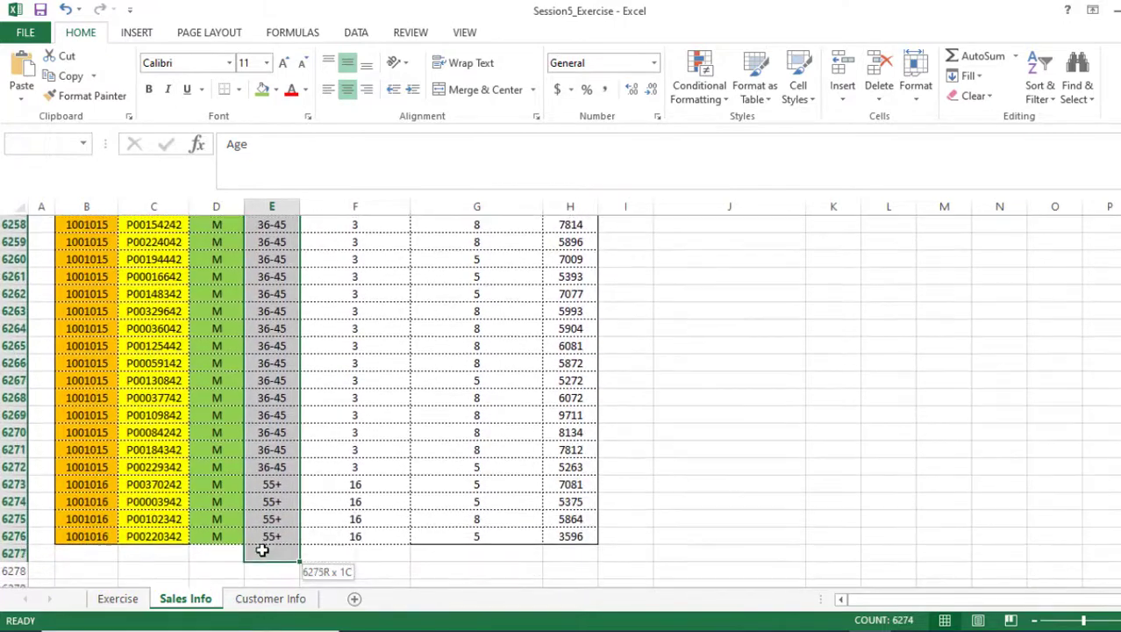
left_click(276, 89)
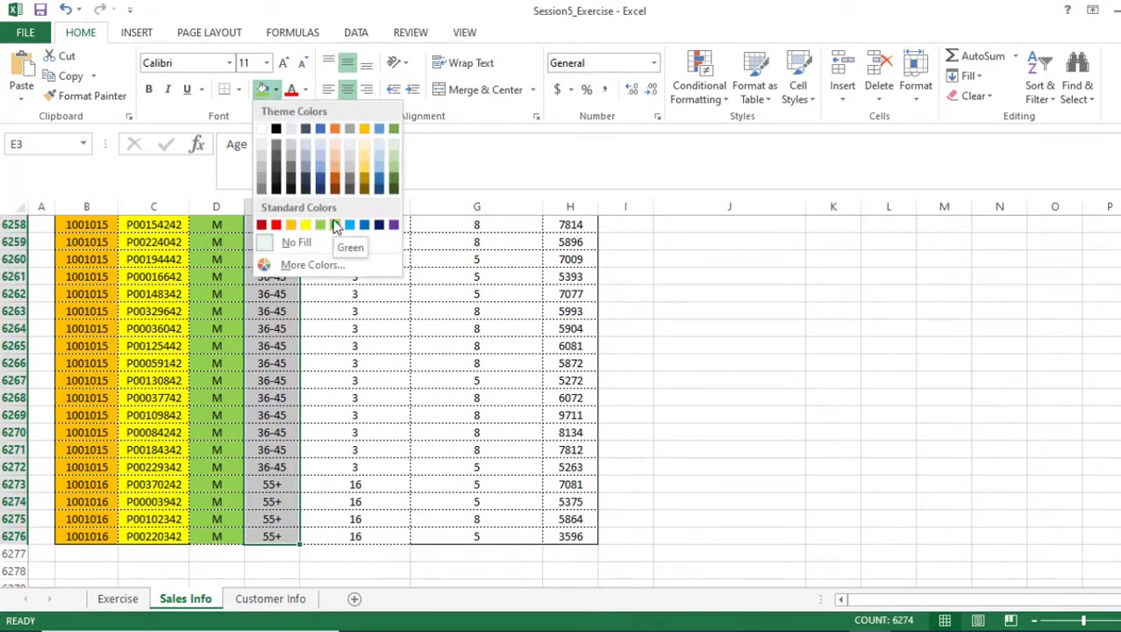
left_click(336, 226)
key("ctrl+BackSpace")
Step: Shade the Occupation column from F3 to F6276 with the standard light blue fill
left_click_drag(338, 259, 397, 566)
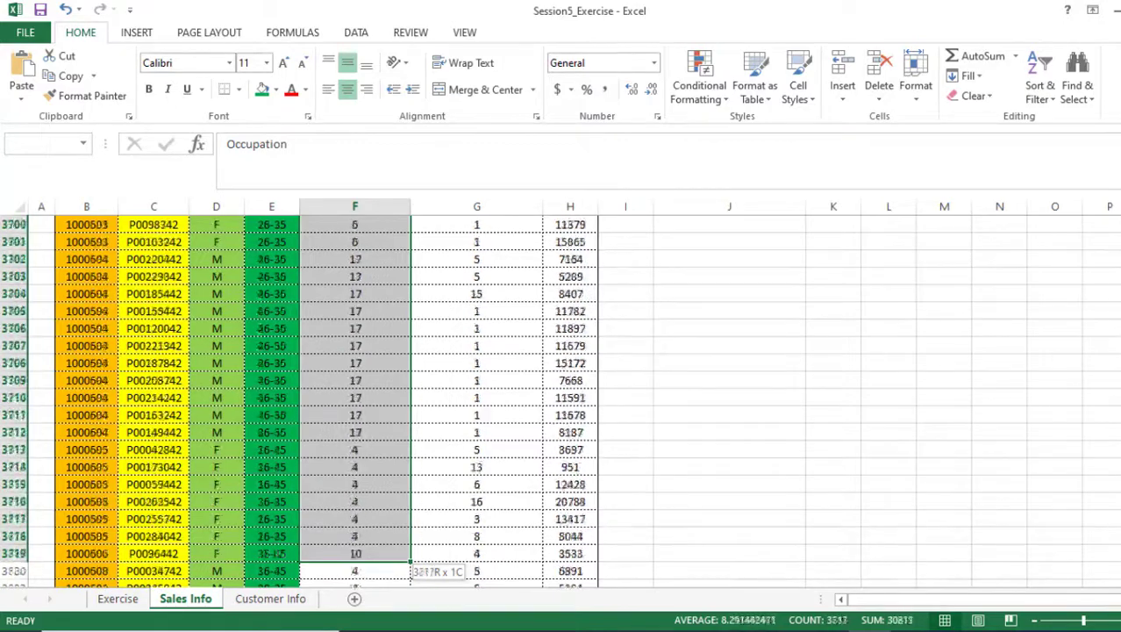
left_click_drag(396, 566, 365, 530)
left_click(276, 89)
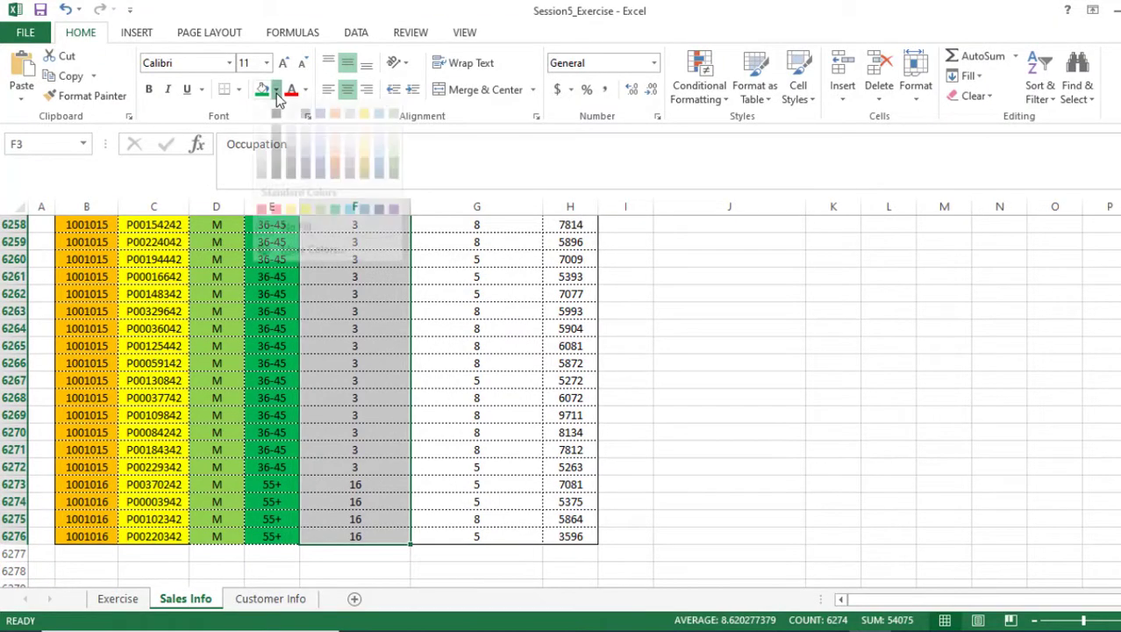
left_click(363, 223)
key("ctrl+BackSpace")
Step: Shade the Product_Category_1 column from G3 to G6276 with a medium blue theme color that keeps the text readable
left_click_drag(436, 257, 488, 534)
left_click(275, 89)
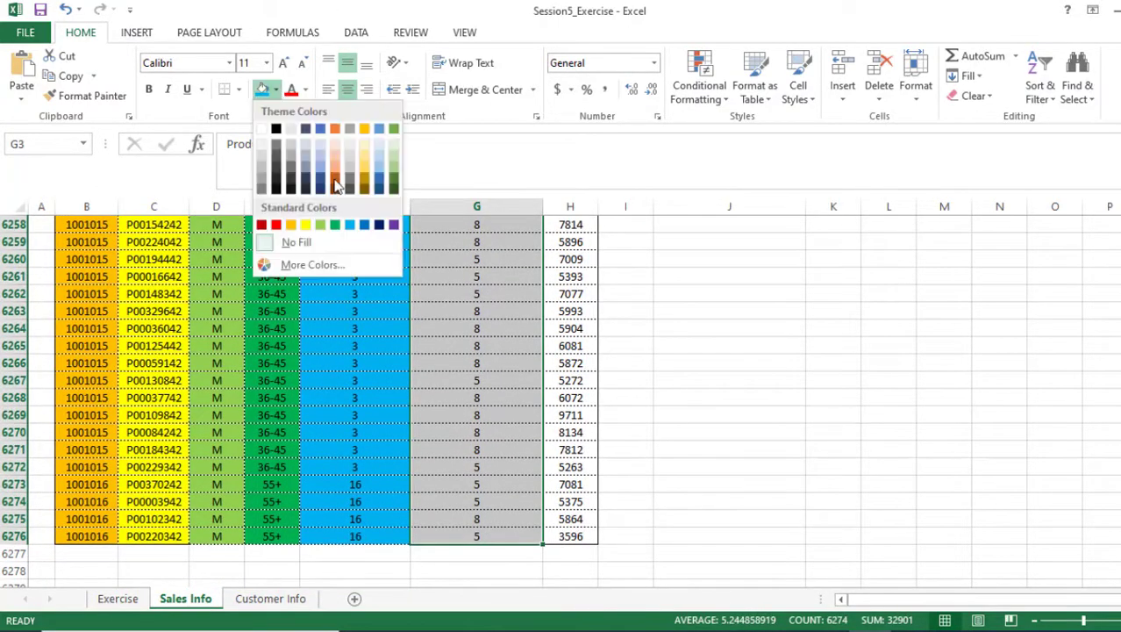
left_click(378, 226)
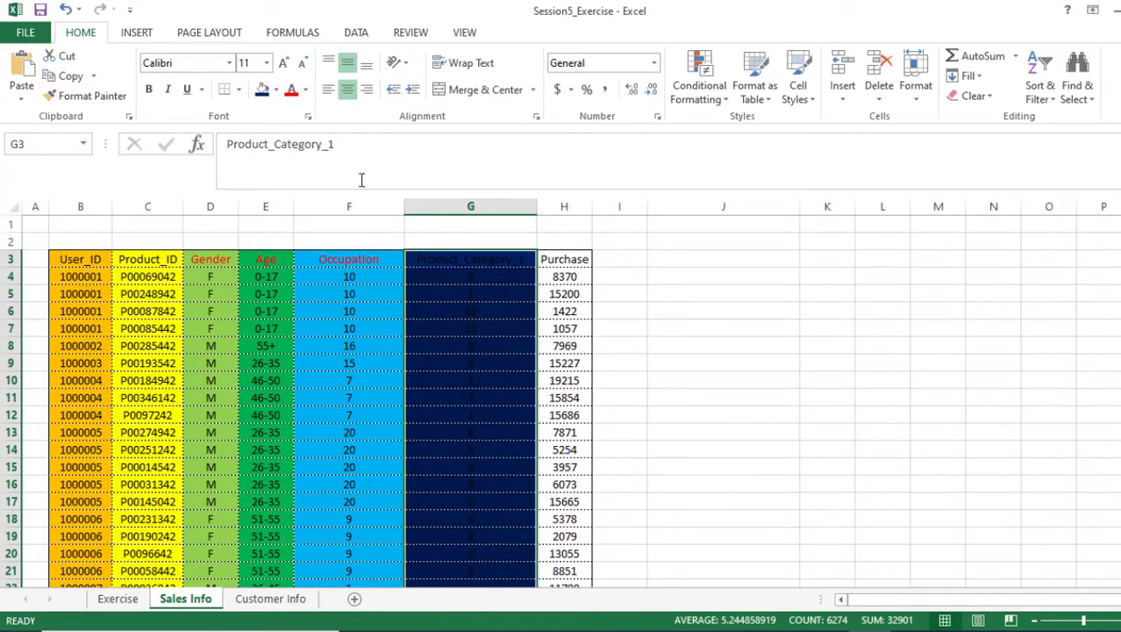
left_click(276, 91)
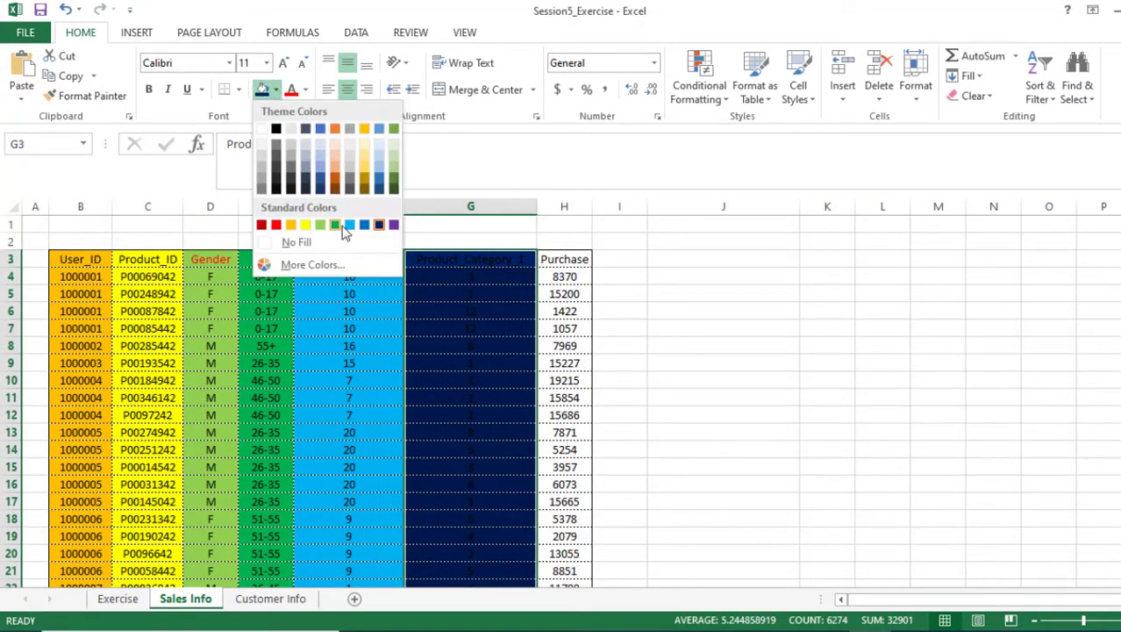
left_click(378, 181)
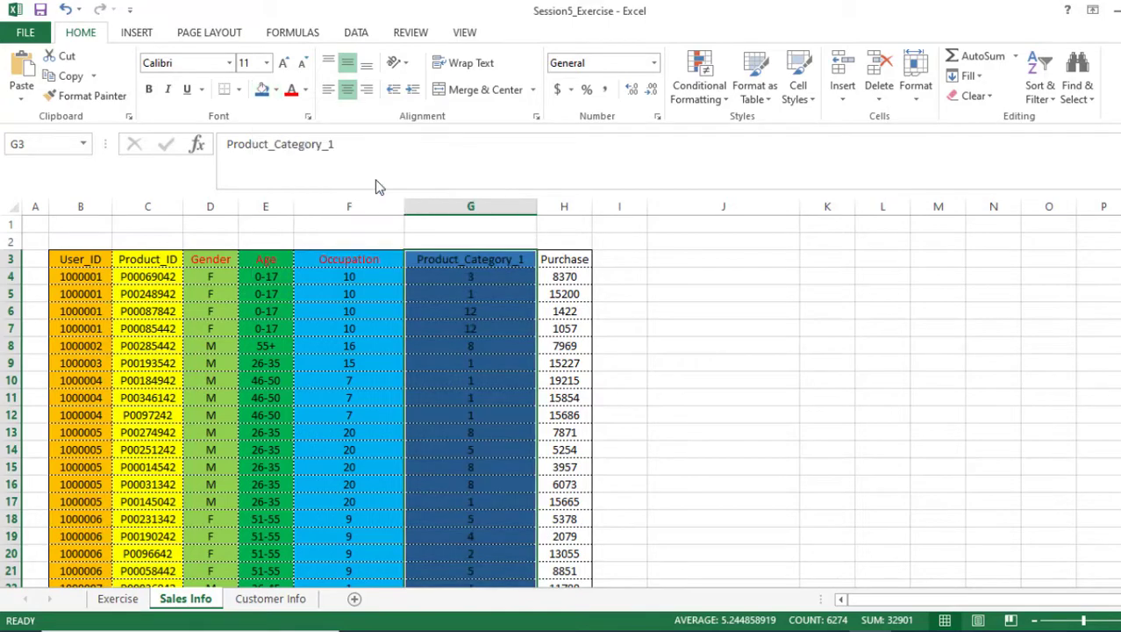
Step: Shade the Purchase column from H3 to H6276 with the standard purple fill
left_click(549, 256)
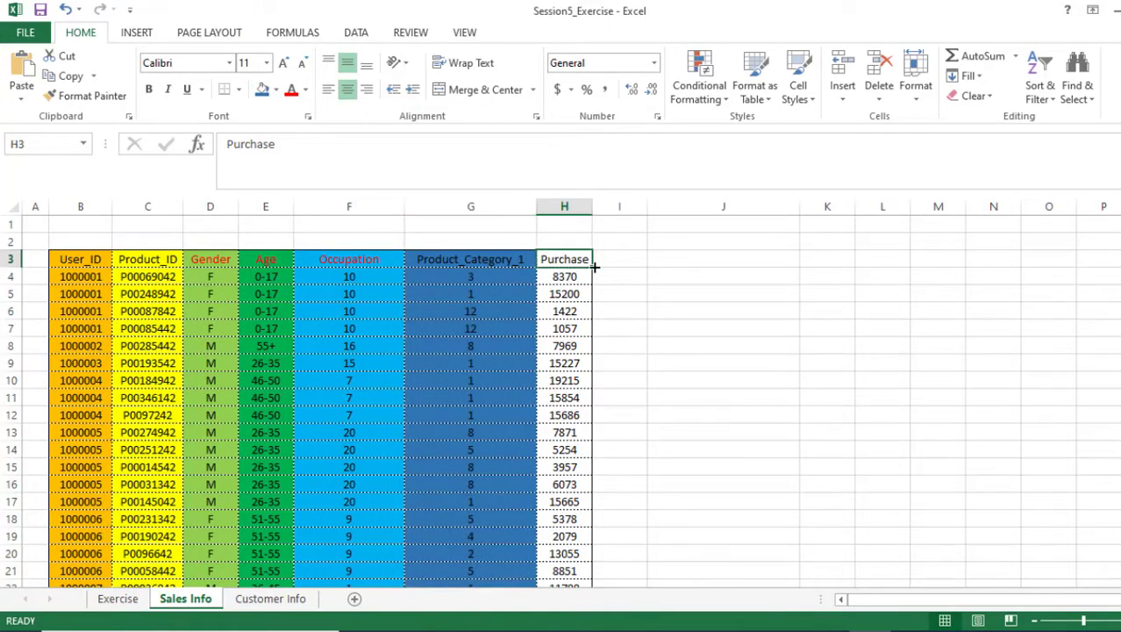
left_click_drag(577, 341, 577, 588)
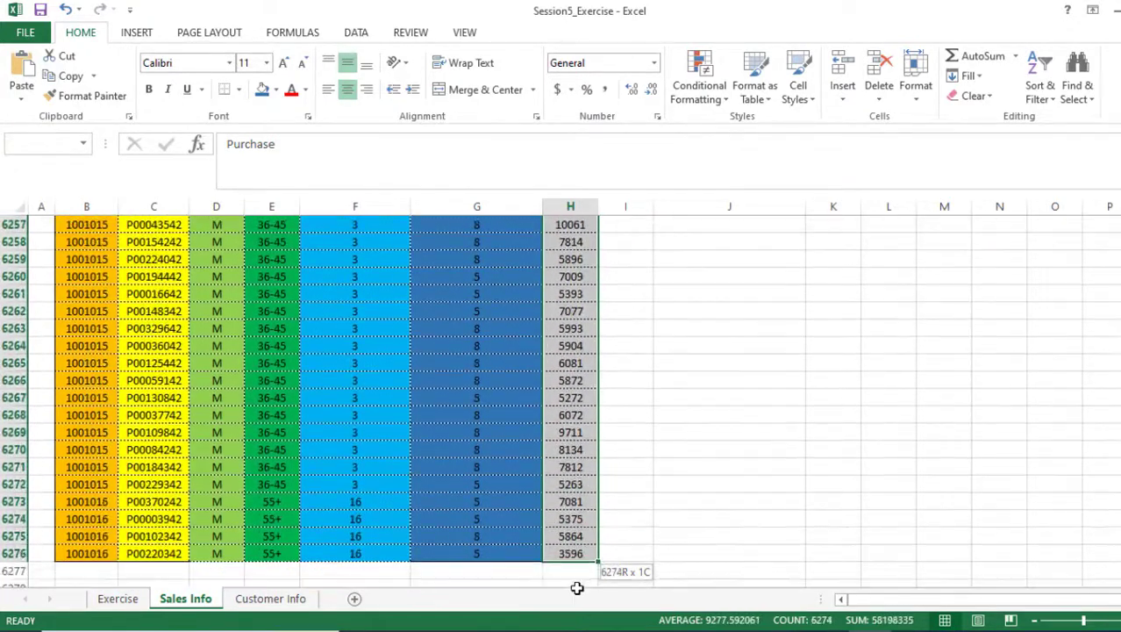
left_click(277, 91)
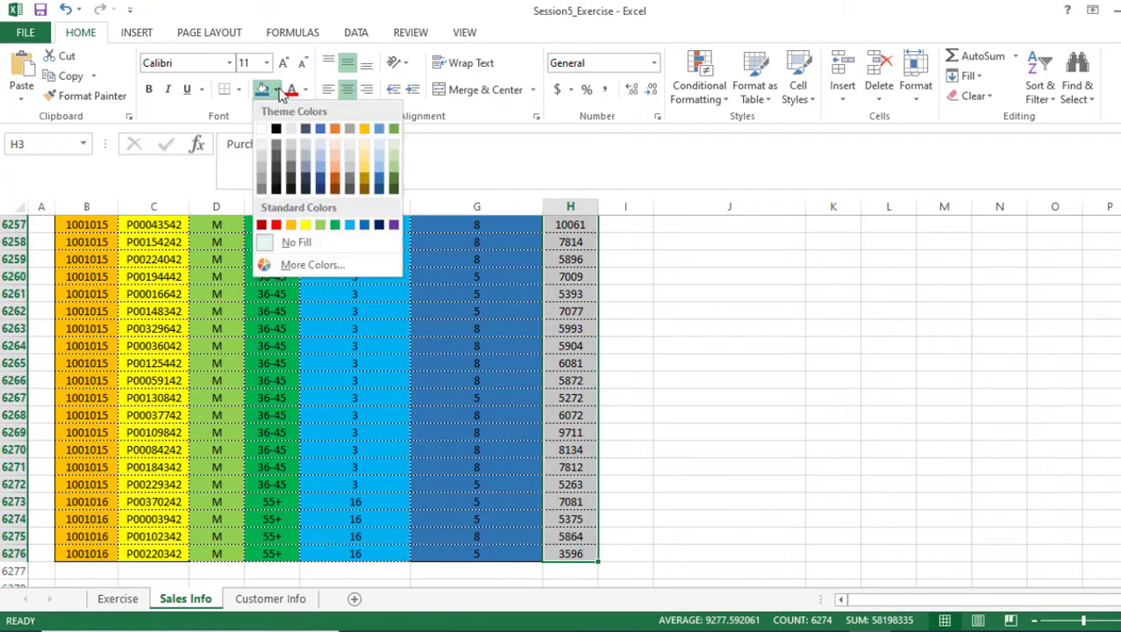
left_click(393, 226)
key("ctrl+BackSpace")
left_click(668, 323)
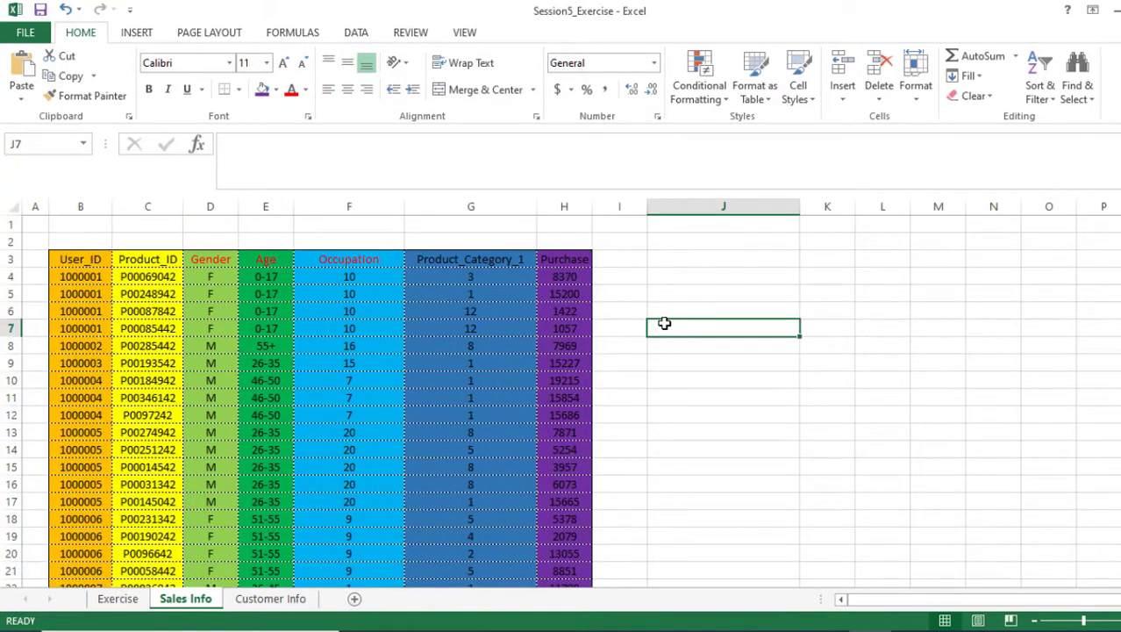
Step: Change the font of the whole table from B3 to H6276 to Arial
left_click_drag(80, 263, 565, 559)
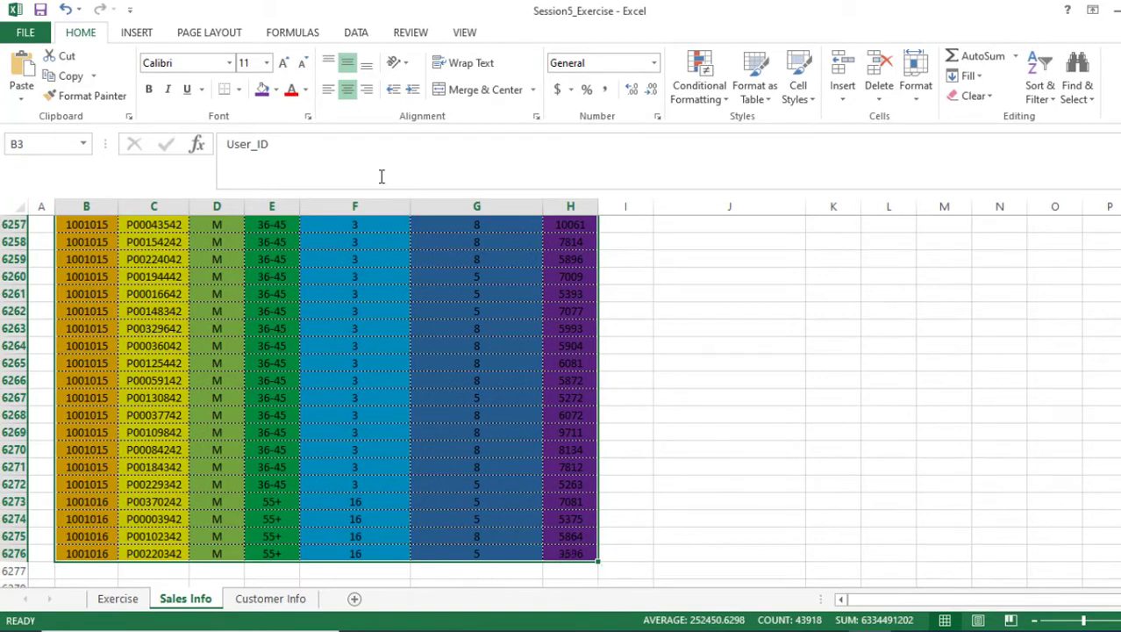
left_click(231, 63)
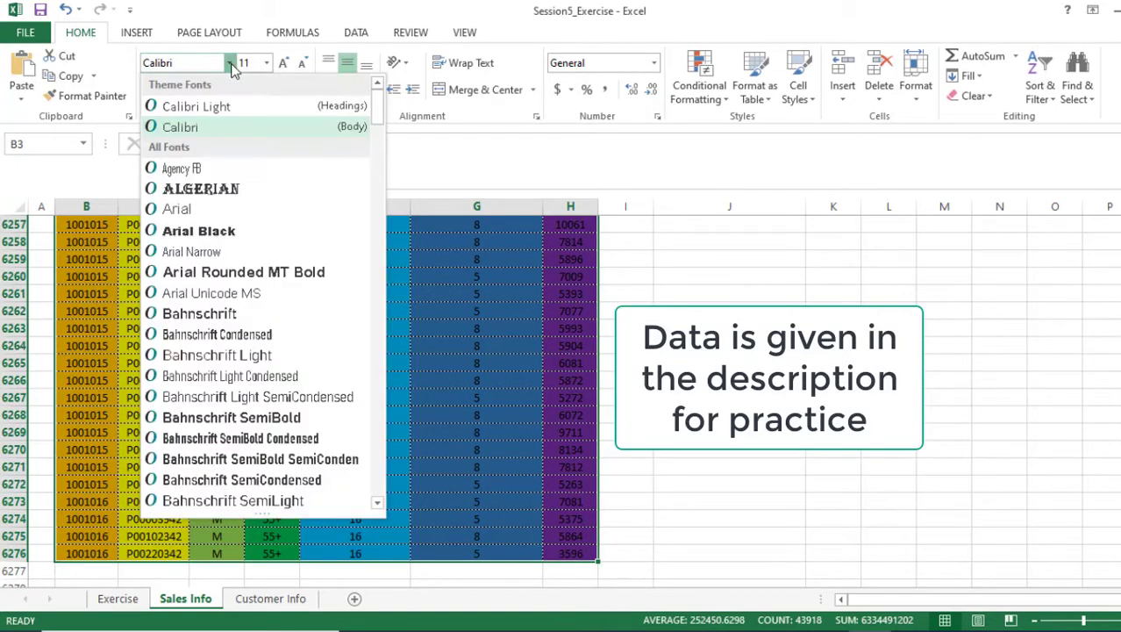
left_click(231, 64)
left_click(231, 63)
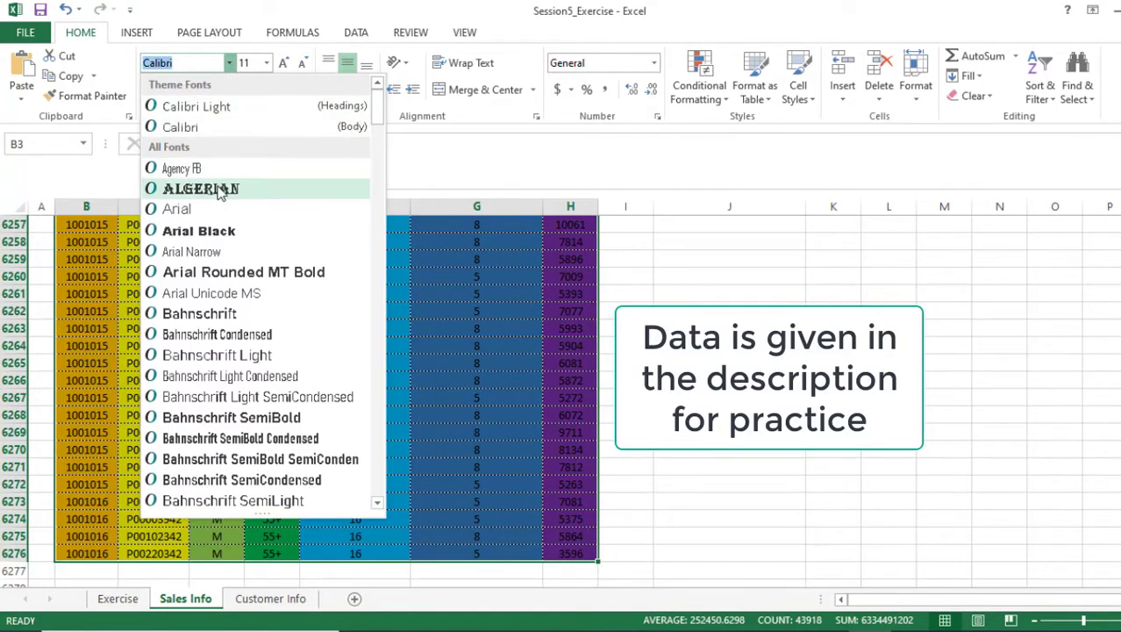
left_click(200, 214)
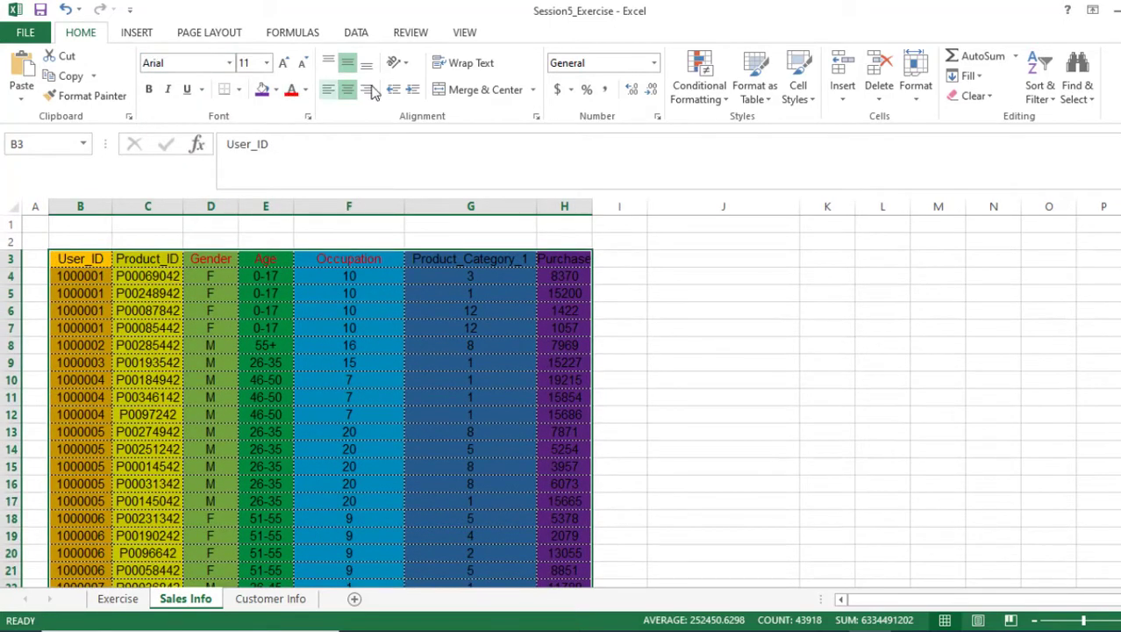
Step: Apply solid borders to all cells of the table from B3 to H6276 and make all its text black
left_click(237, 90)
left_click(257, 237)
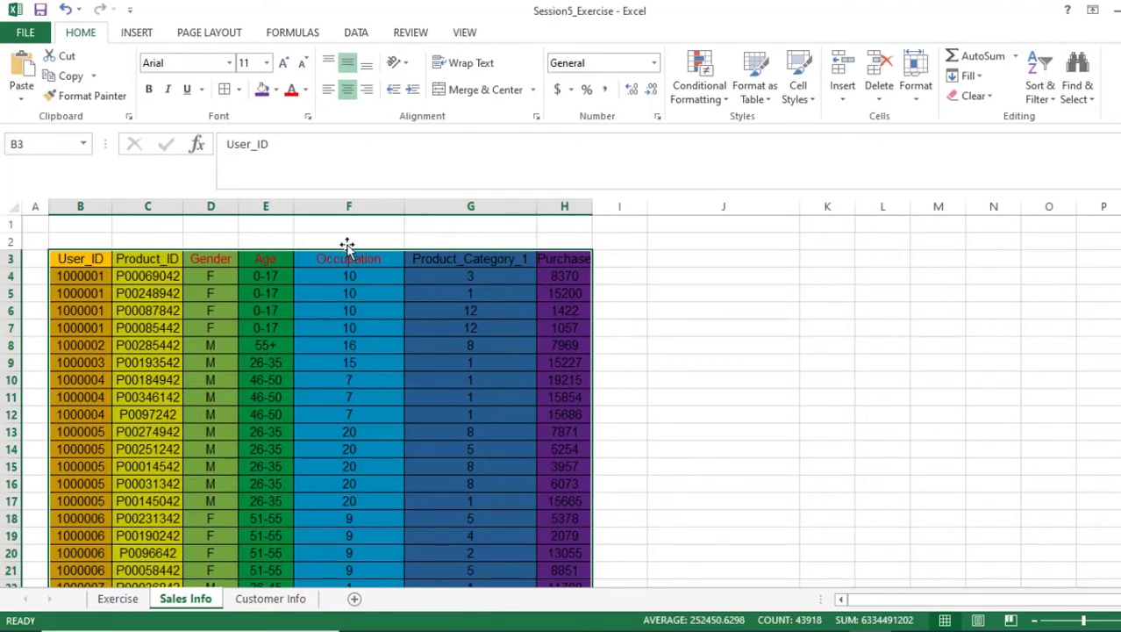
left_click(306, 90)
left_click(298, 116)
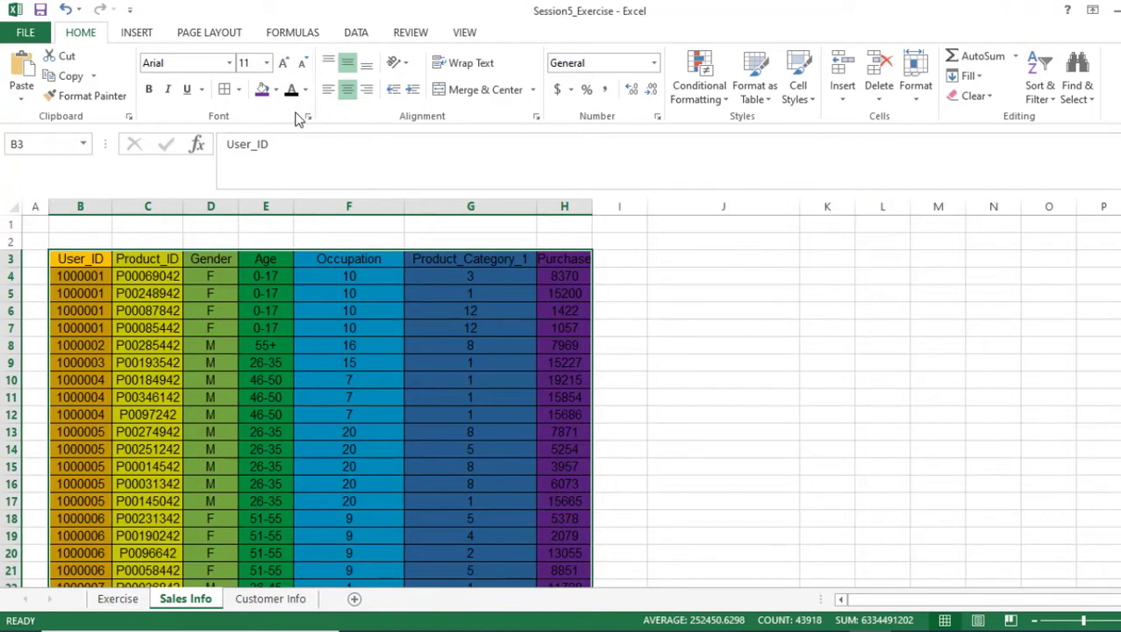
Step: Make the header row from B3 to H3 bold
left_click(81, 259)
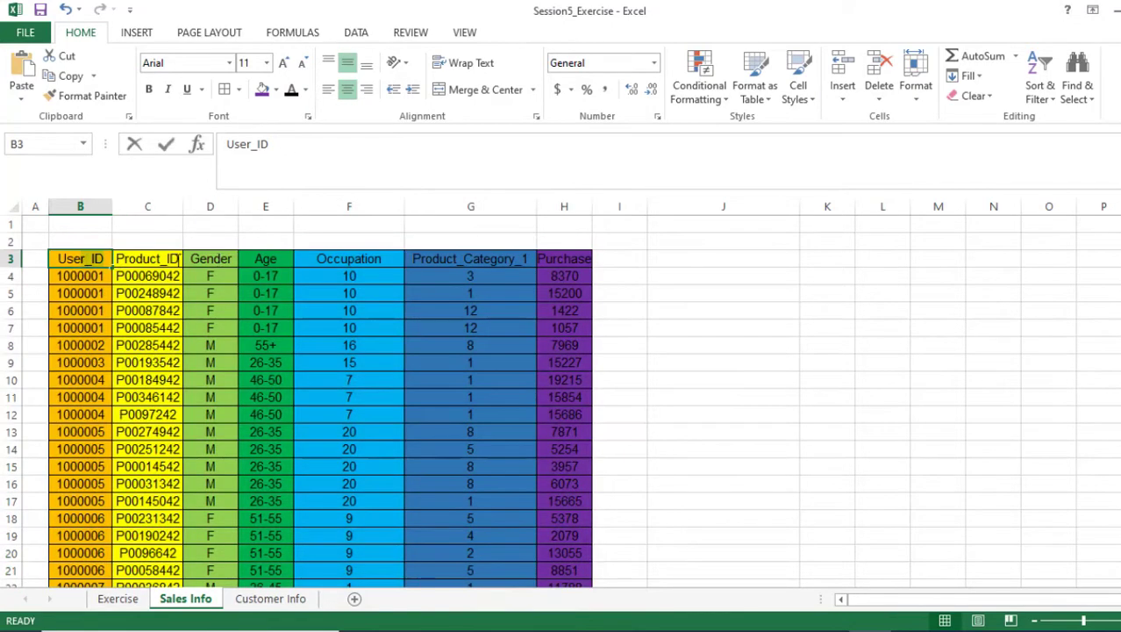
left_click(660, 328)
left_click_drag(97, 259, 562, 251)
left_click(148, 88)
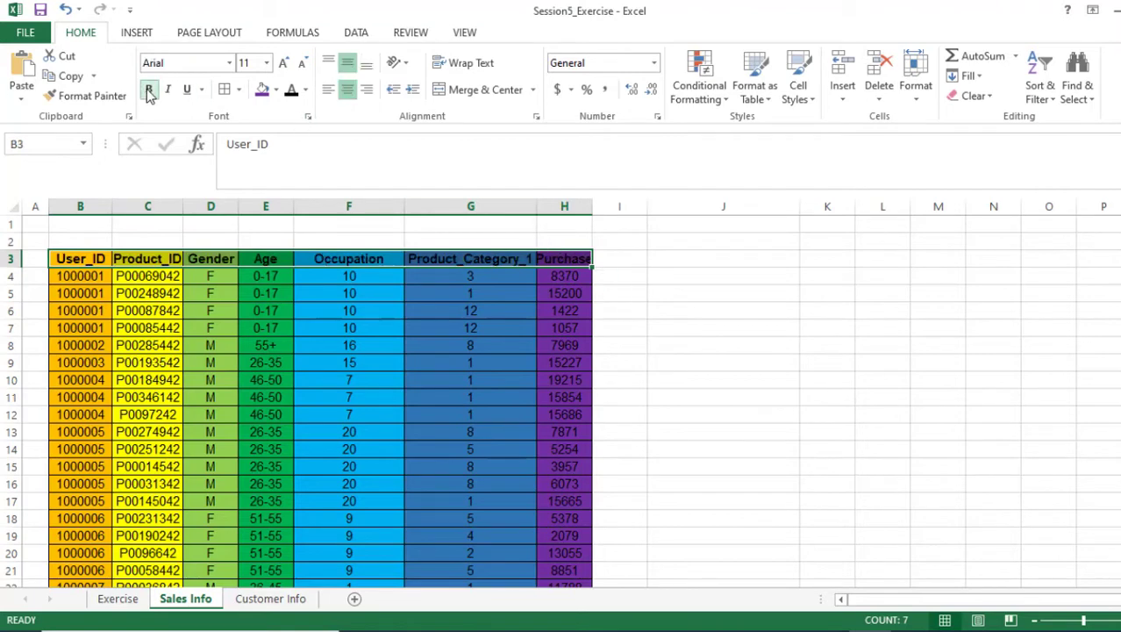
left_click(707, 359)
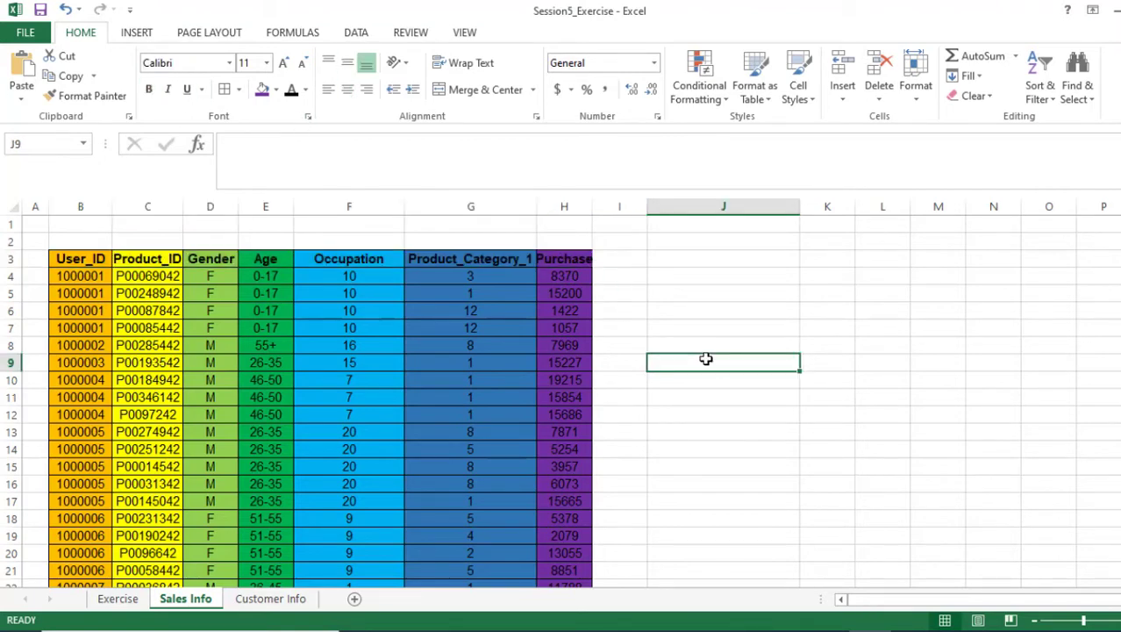
left_click(488, 358)
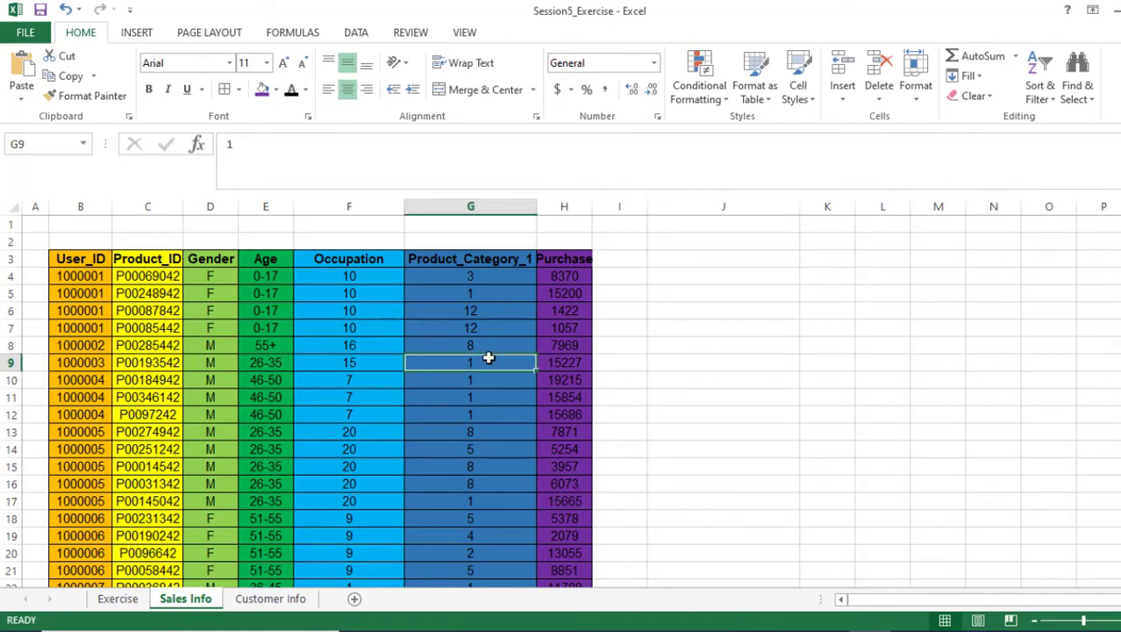